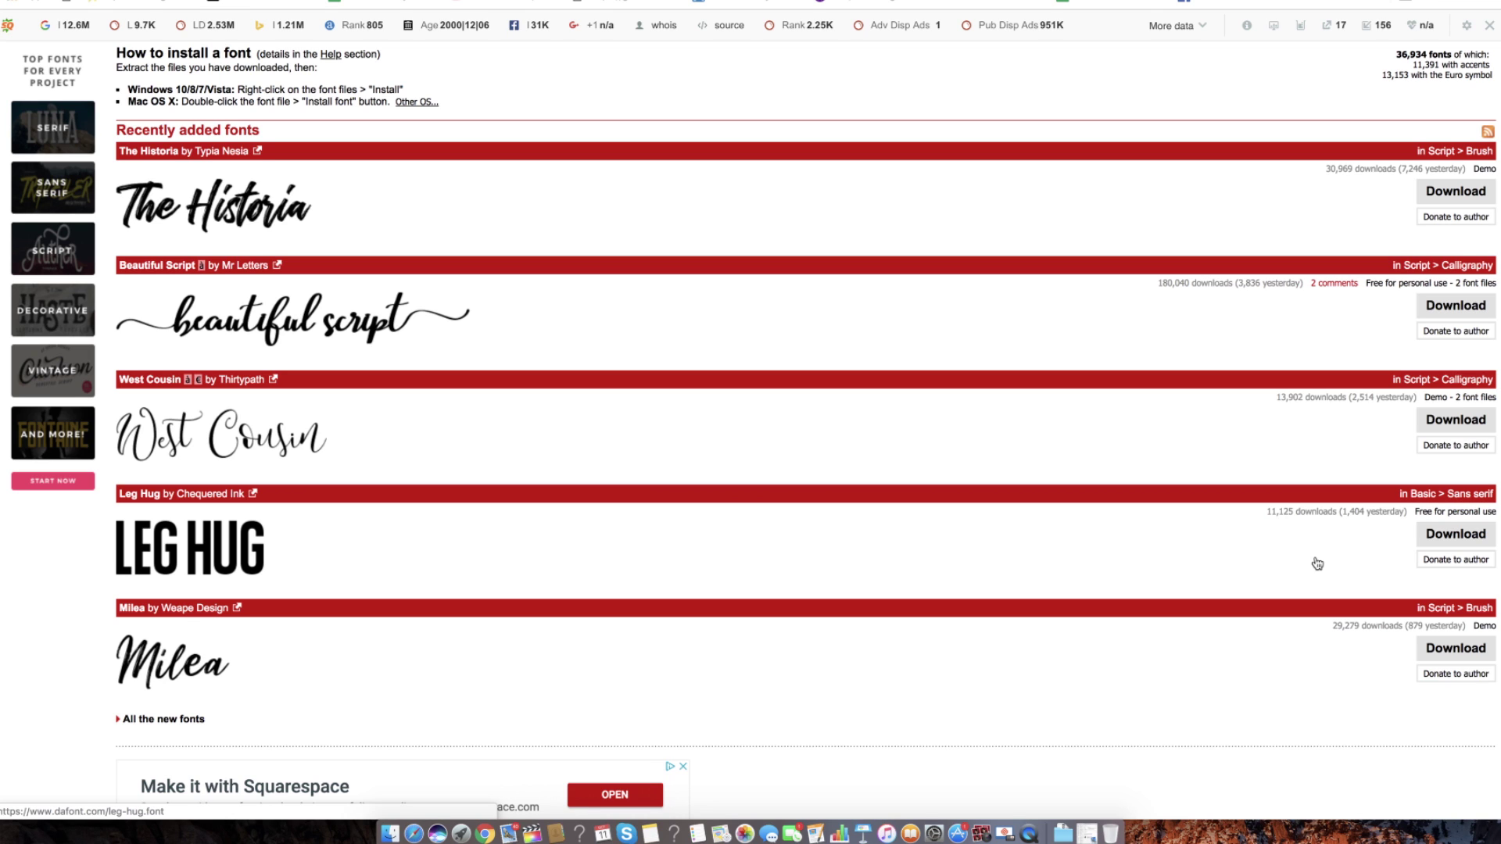
Step: Download the Leg Hug font from DaFont and extract leg_hug.zip from the Downloads folder
click(1435, 537)
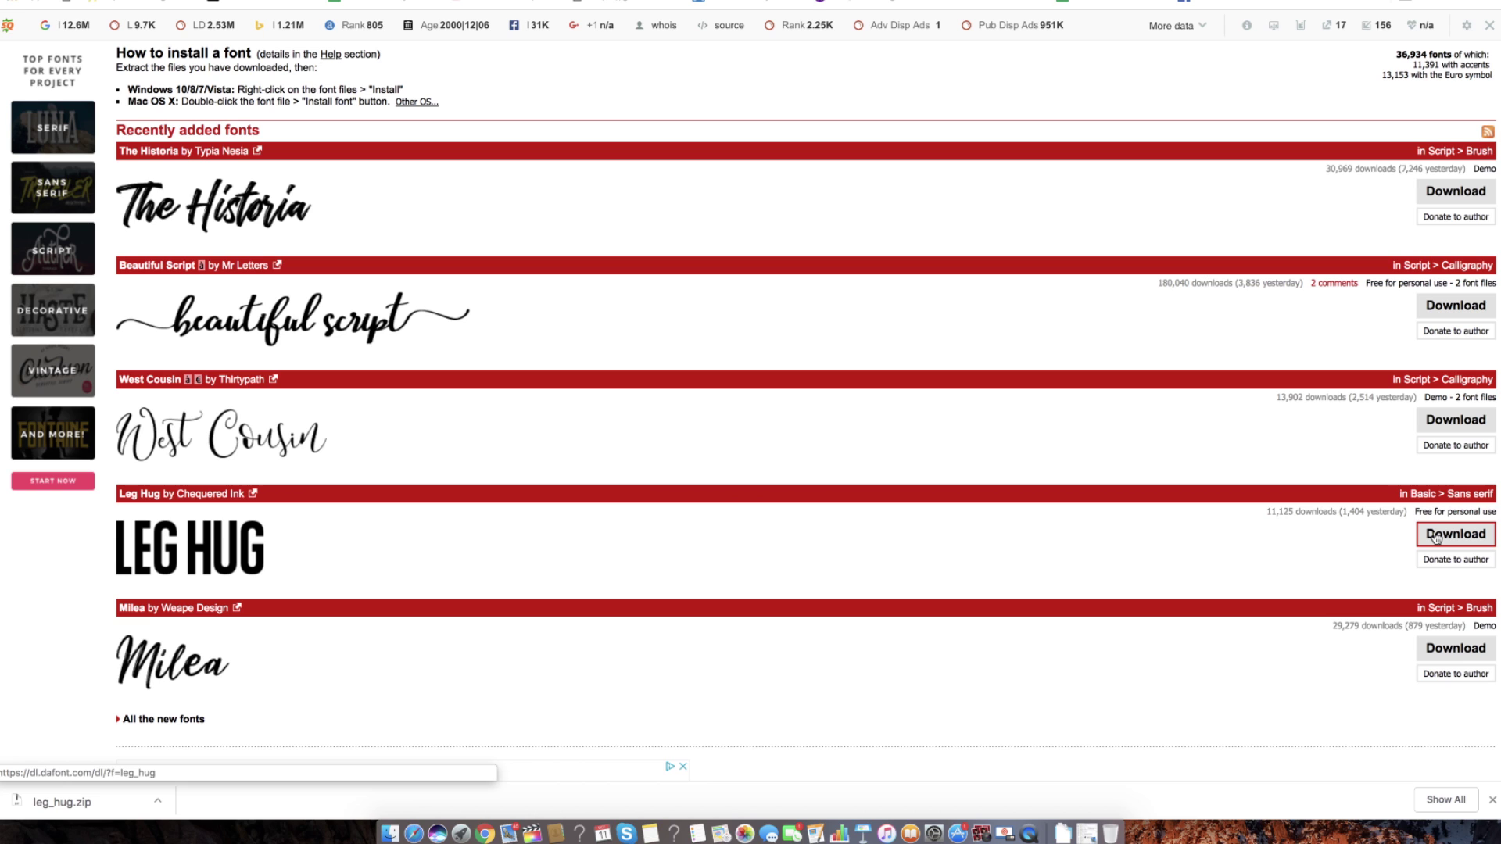
click(1061, 834)
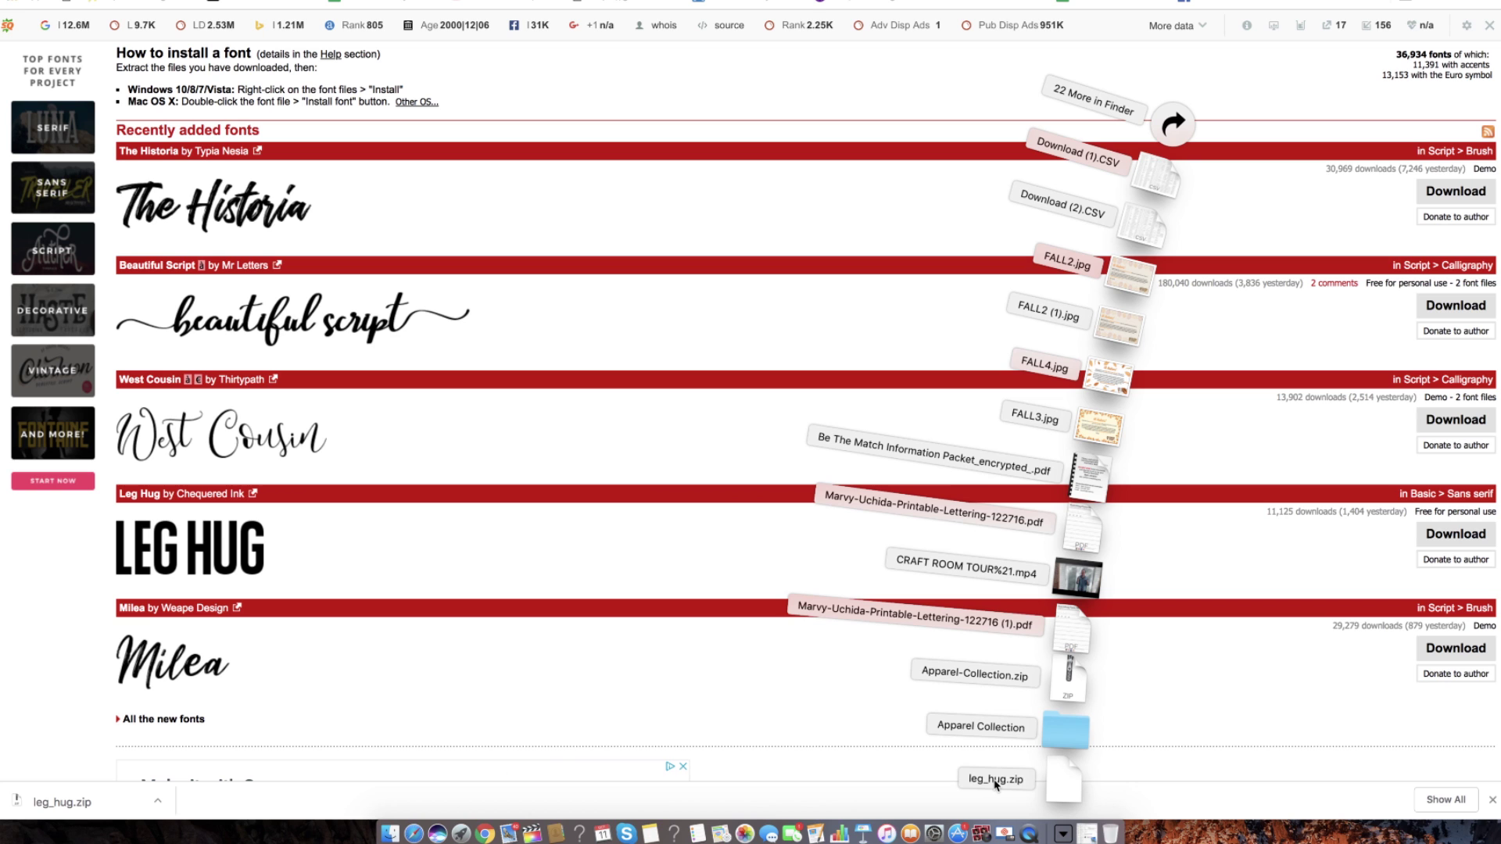
click(1050, 791)
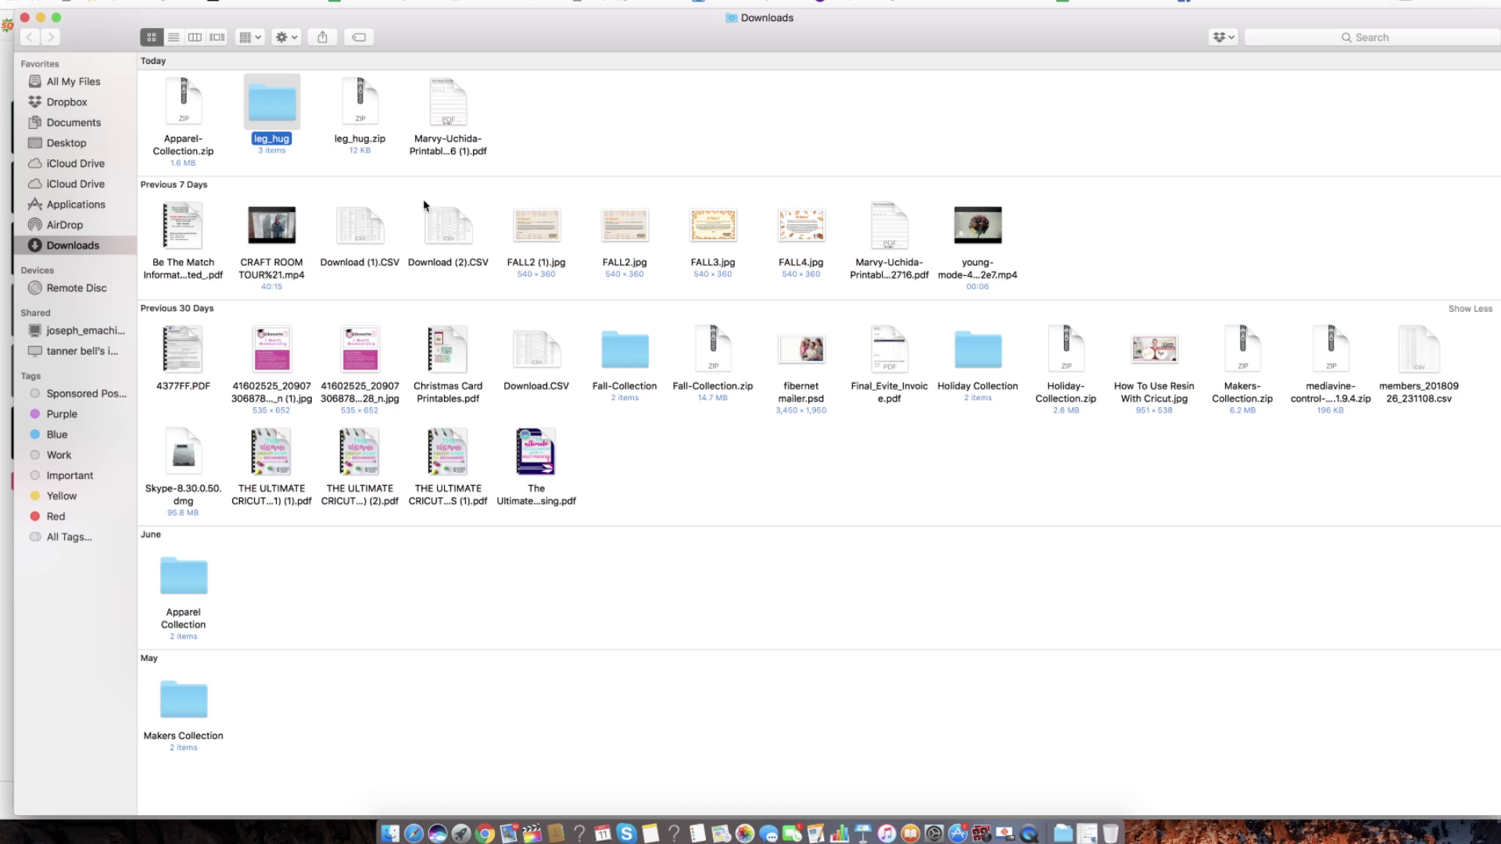
Step: Open the extracted leg_hug folder and install the Leg Hug.otf font
drag(406, 64, 258, 129)
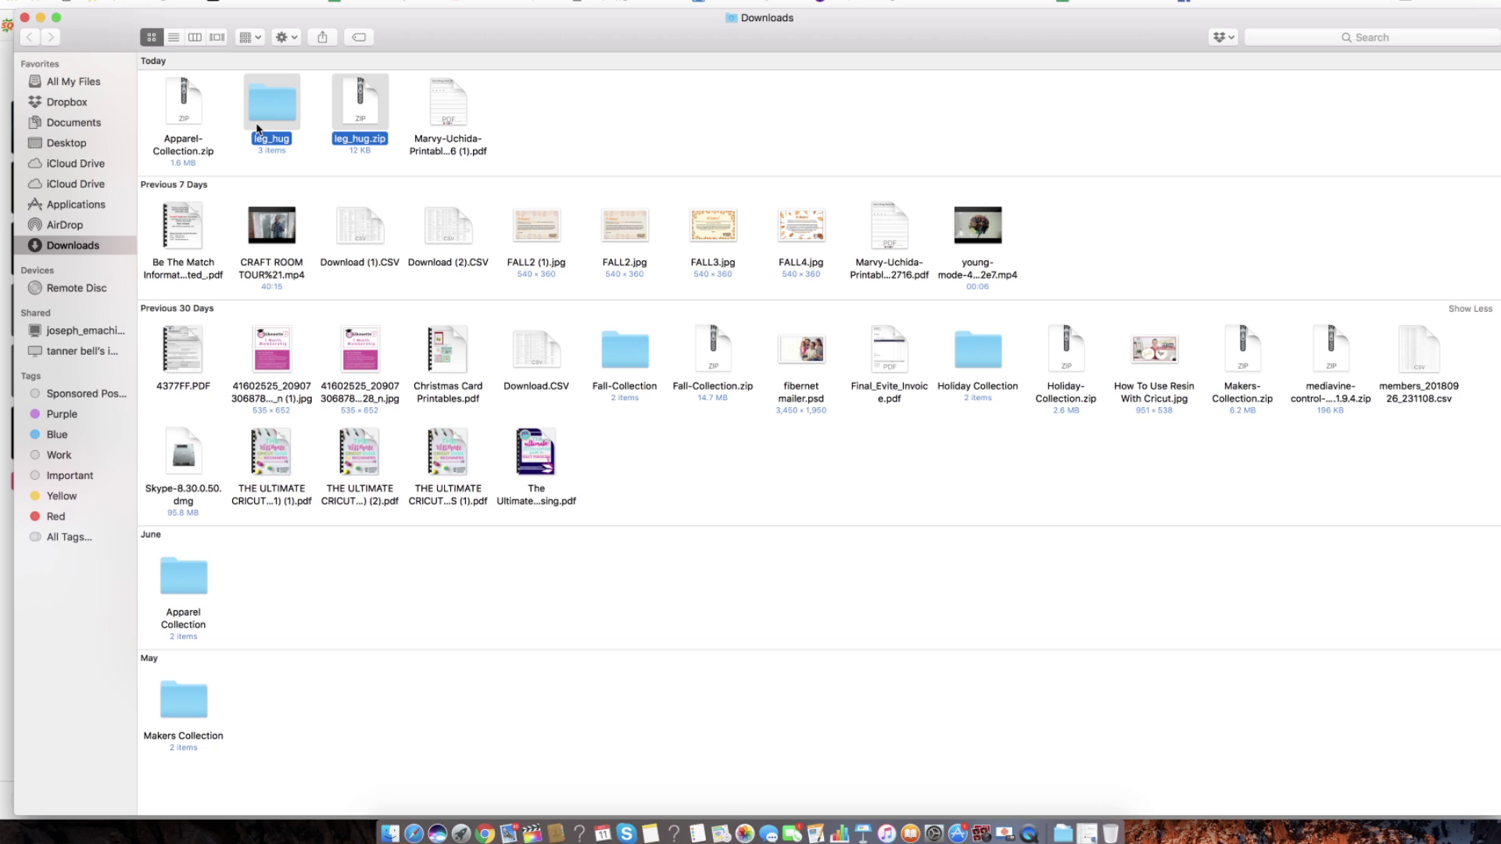
click(239, 163)
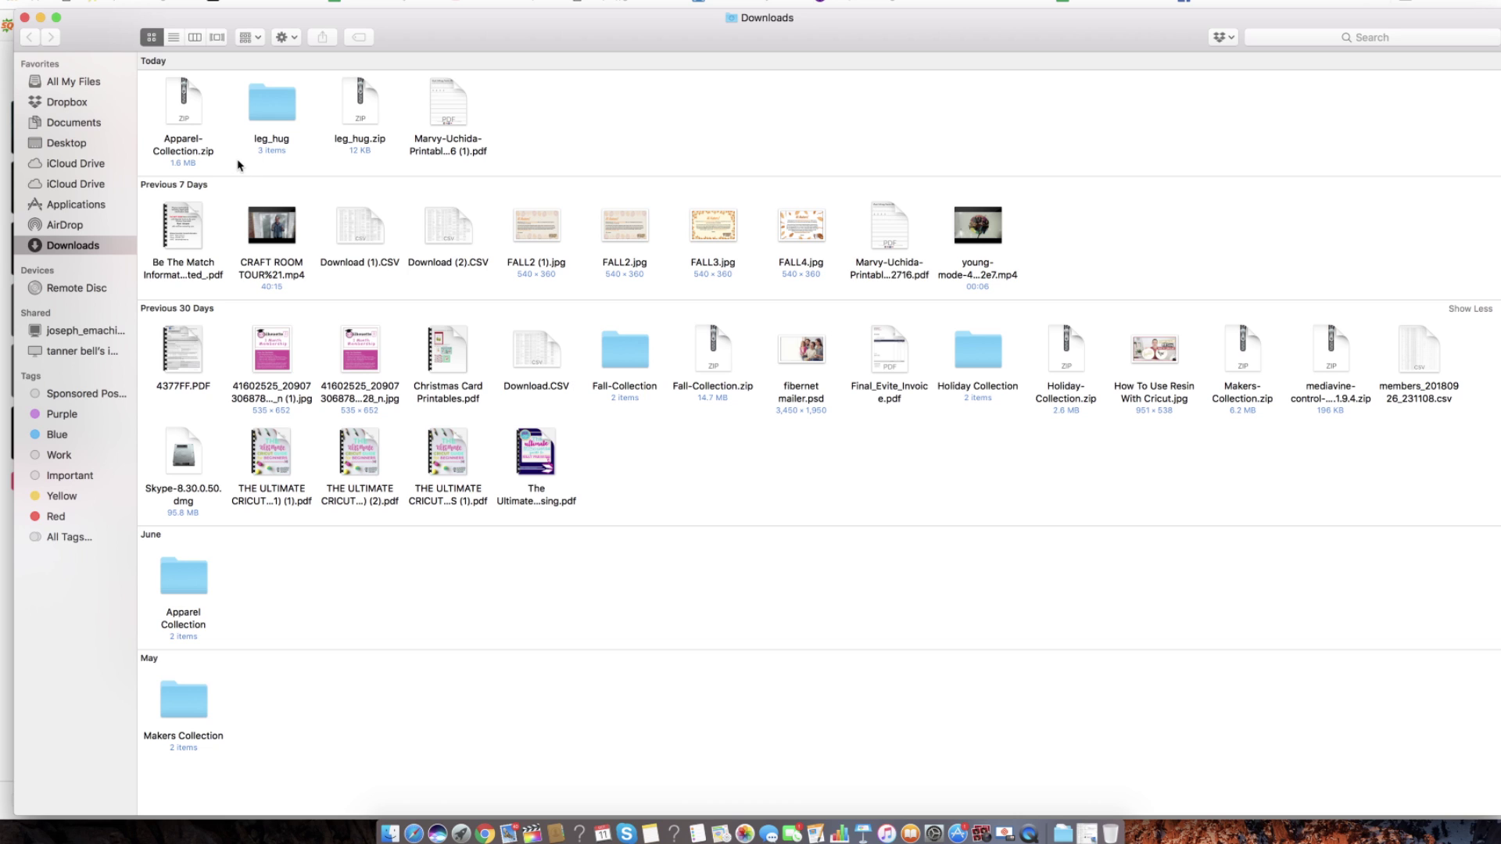
double_click(279, 102)
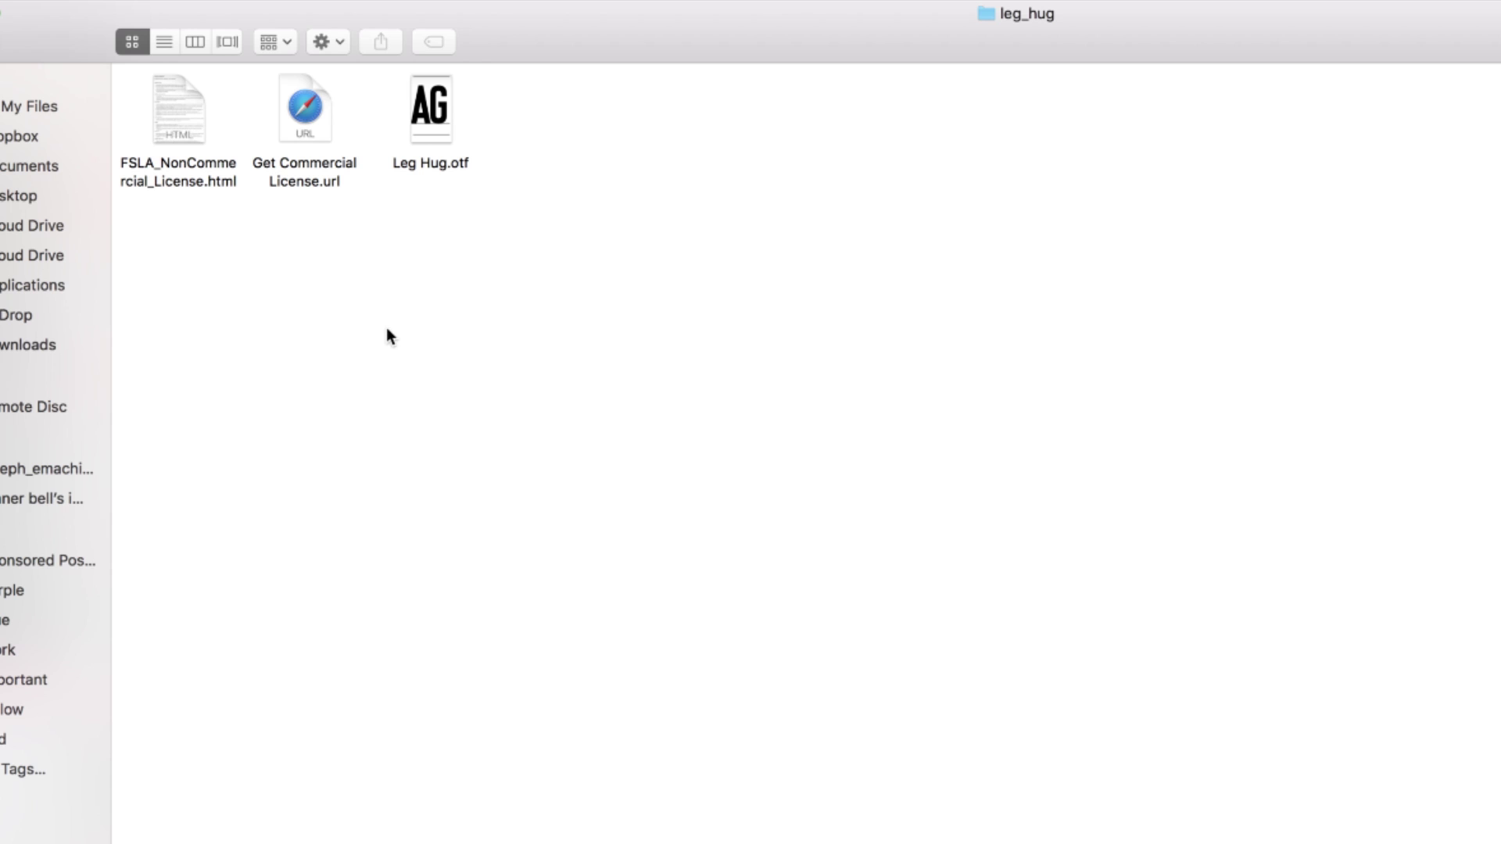
double_click(443, 117)
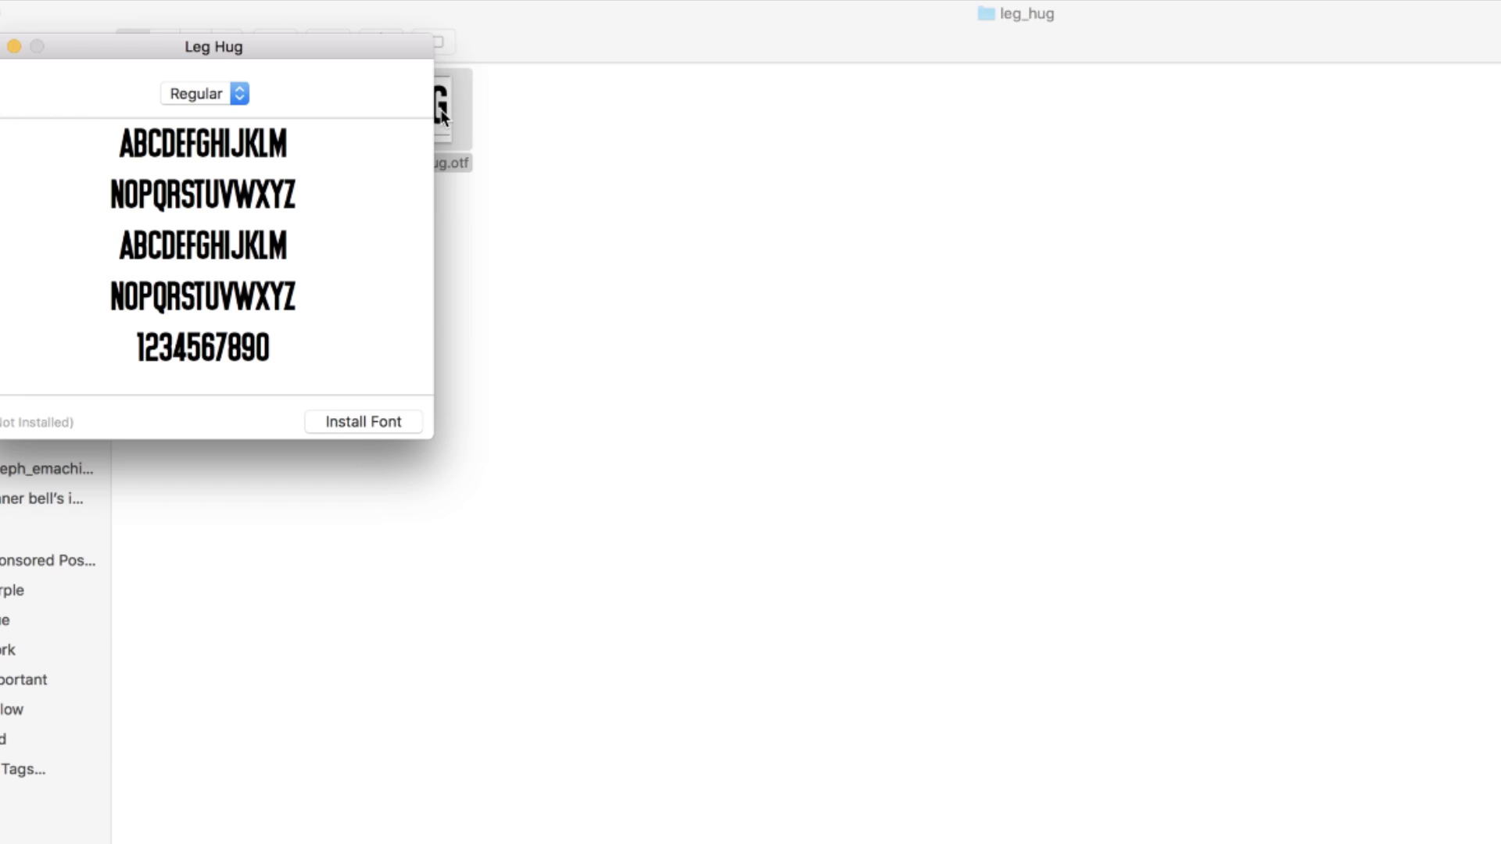
drag(223, 45, 768, 94)
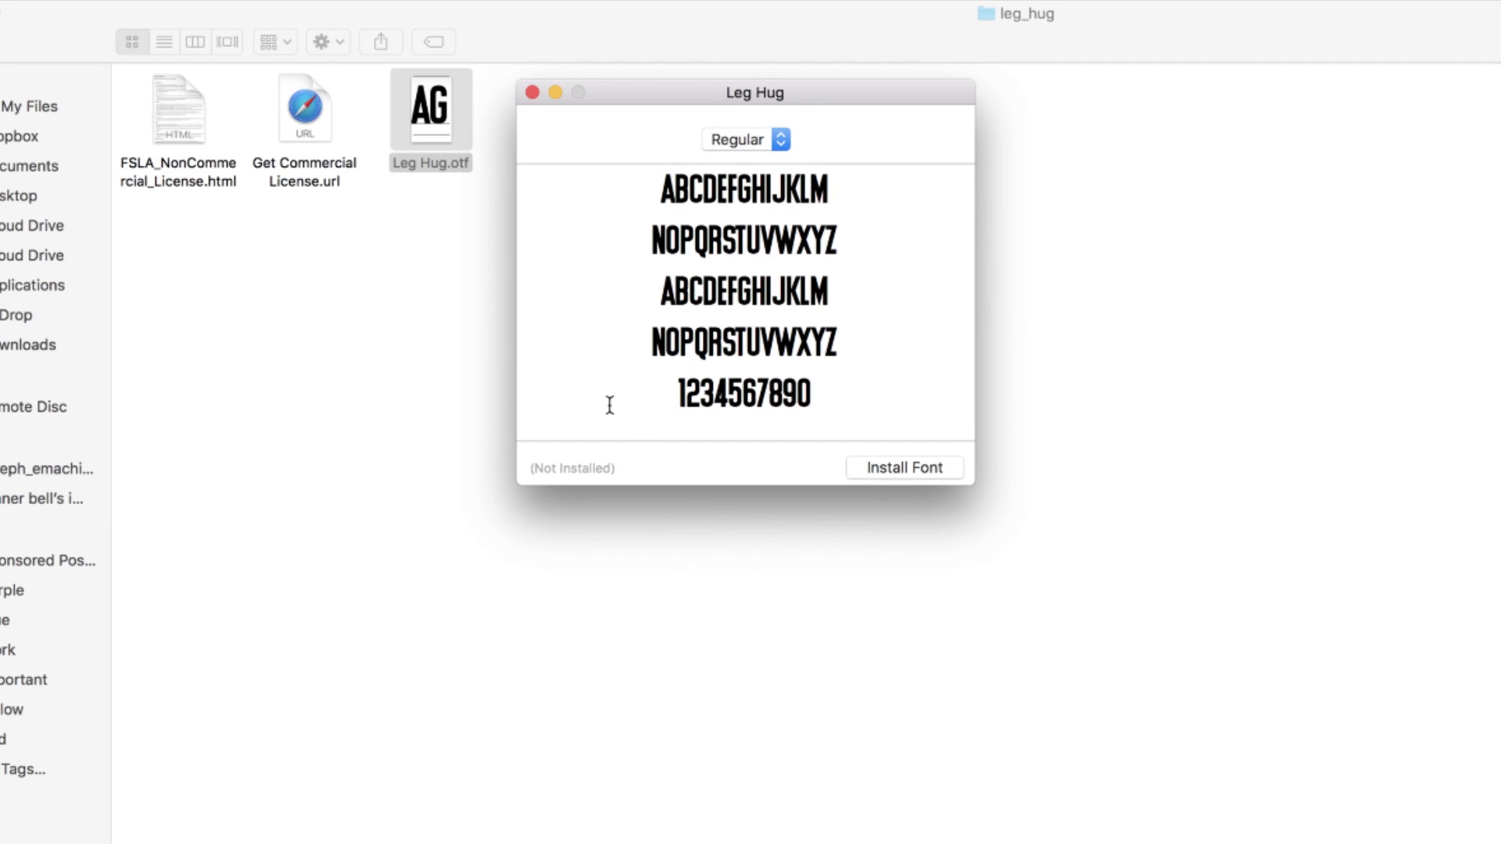
click(563, 471)
click(897, 466)
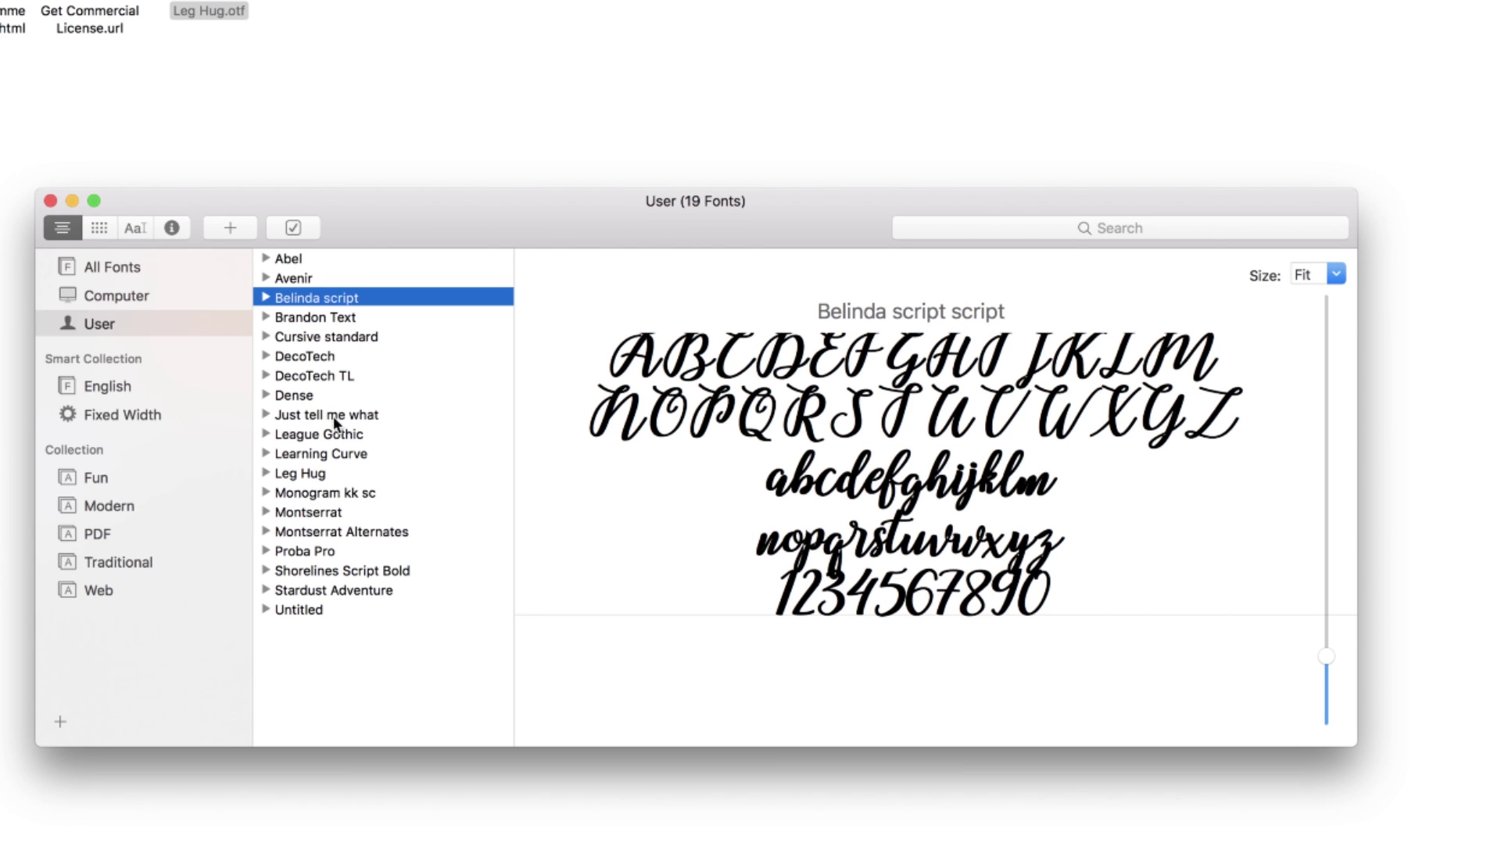
Step: Select Leg Hug among the user's installed fonts and look through its character preview
click(316, 472)
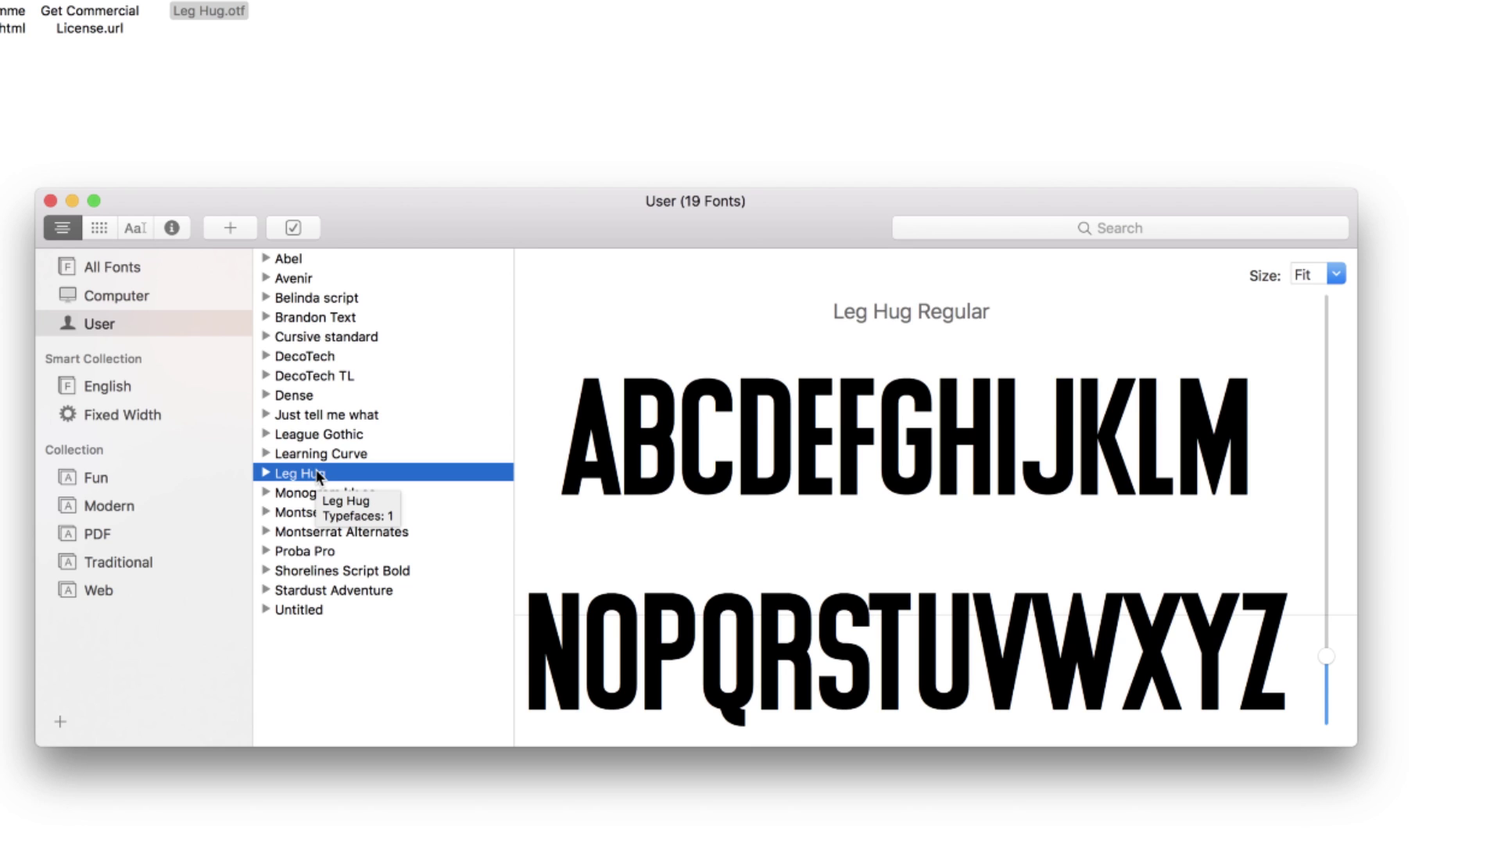
scroll(1065, 523, down, 5)
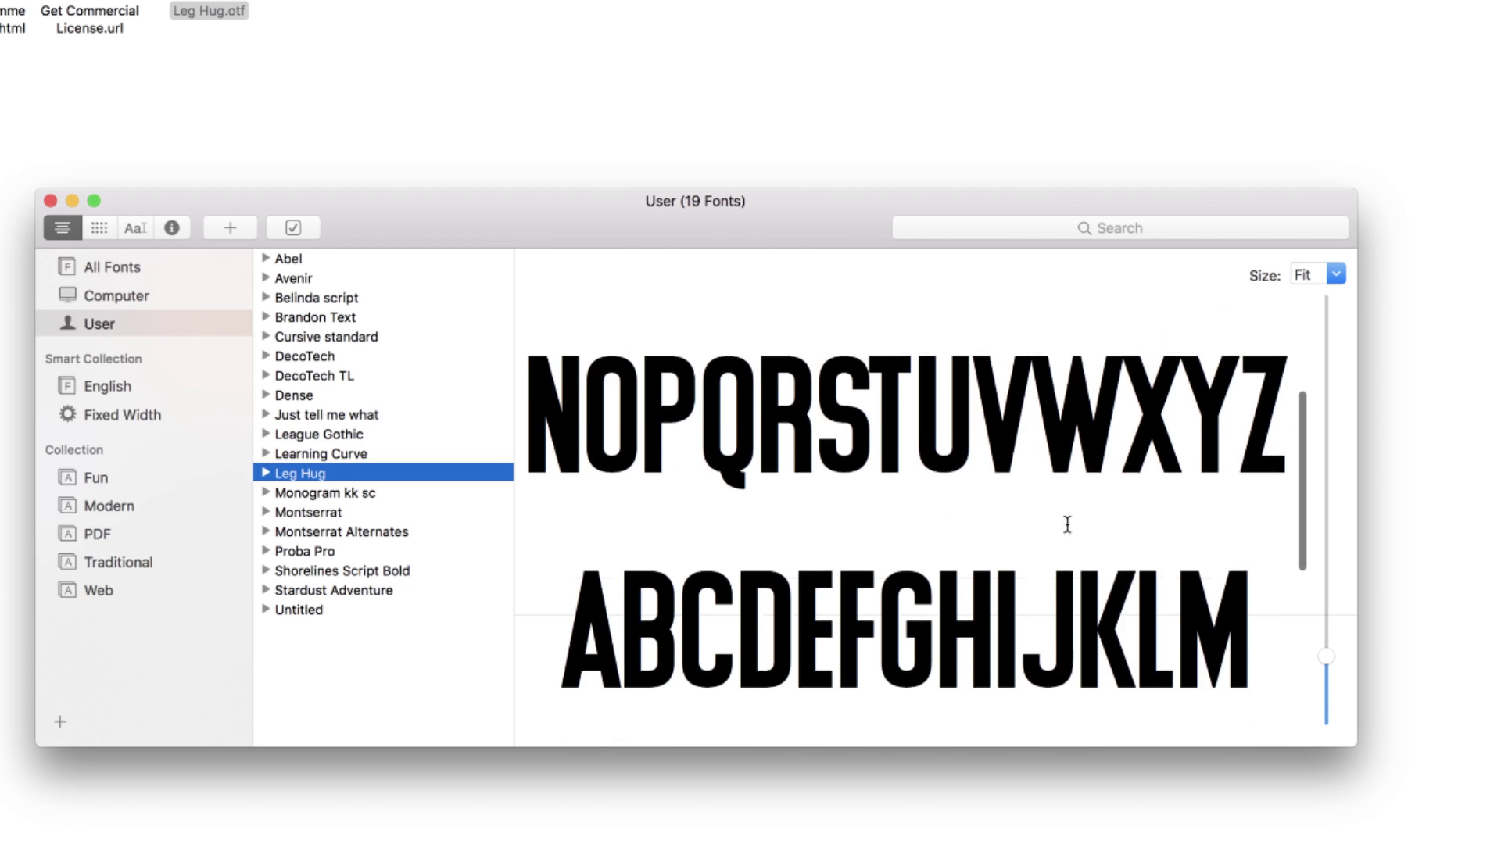
scroll(1067, 523, down, 3)
scroll(1067, 523, up, 8)
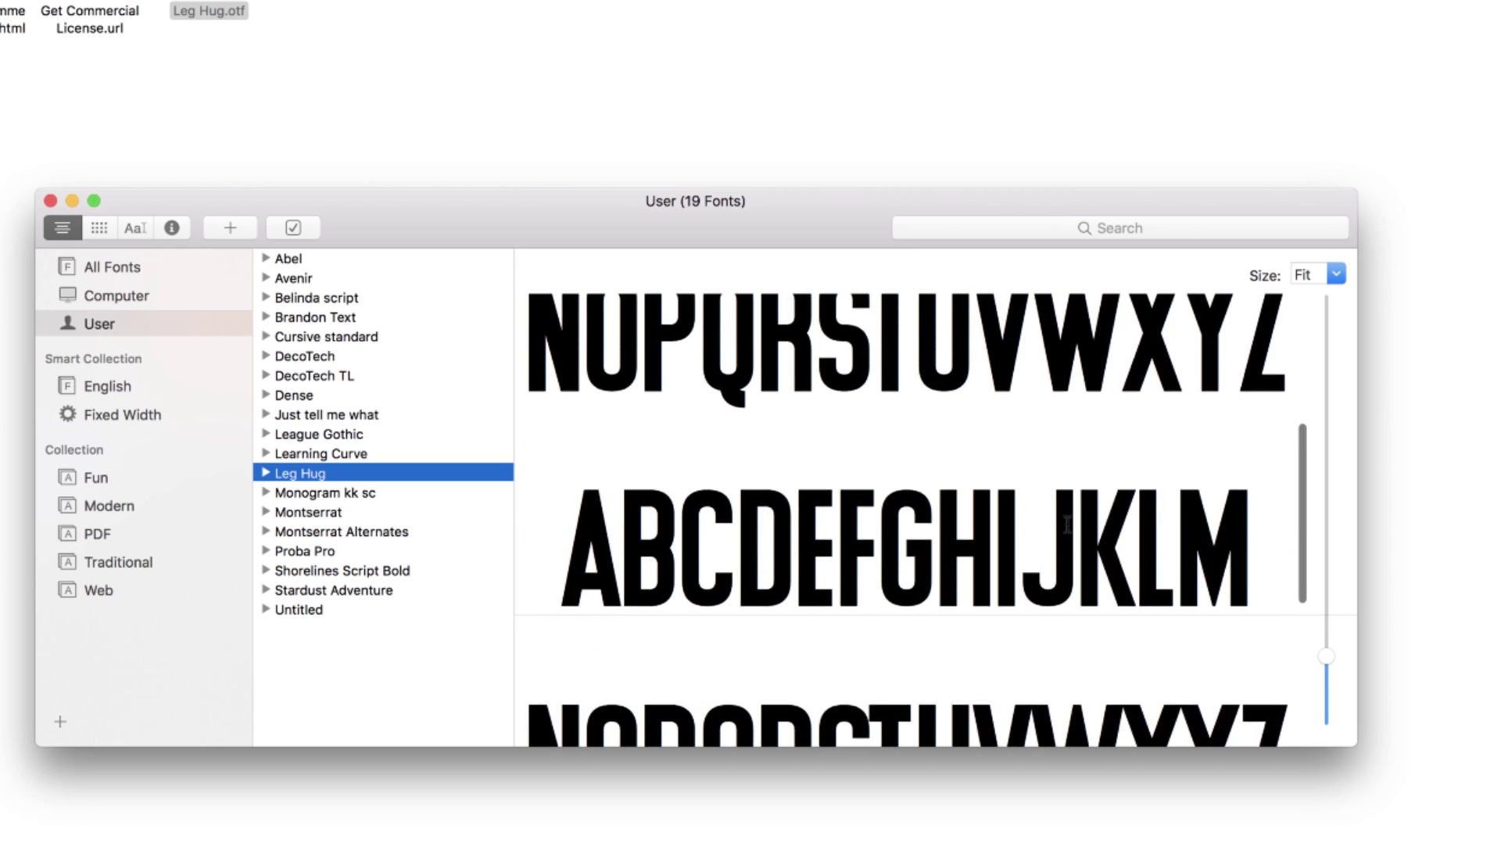
scroll(1067, 524, up, 2)
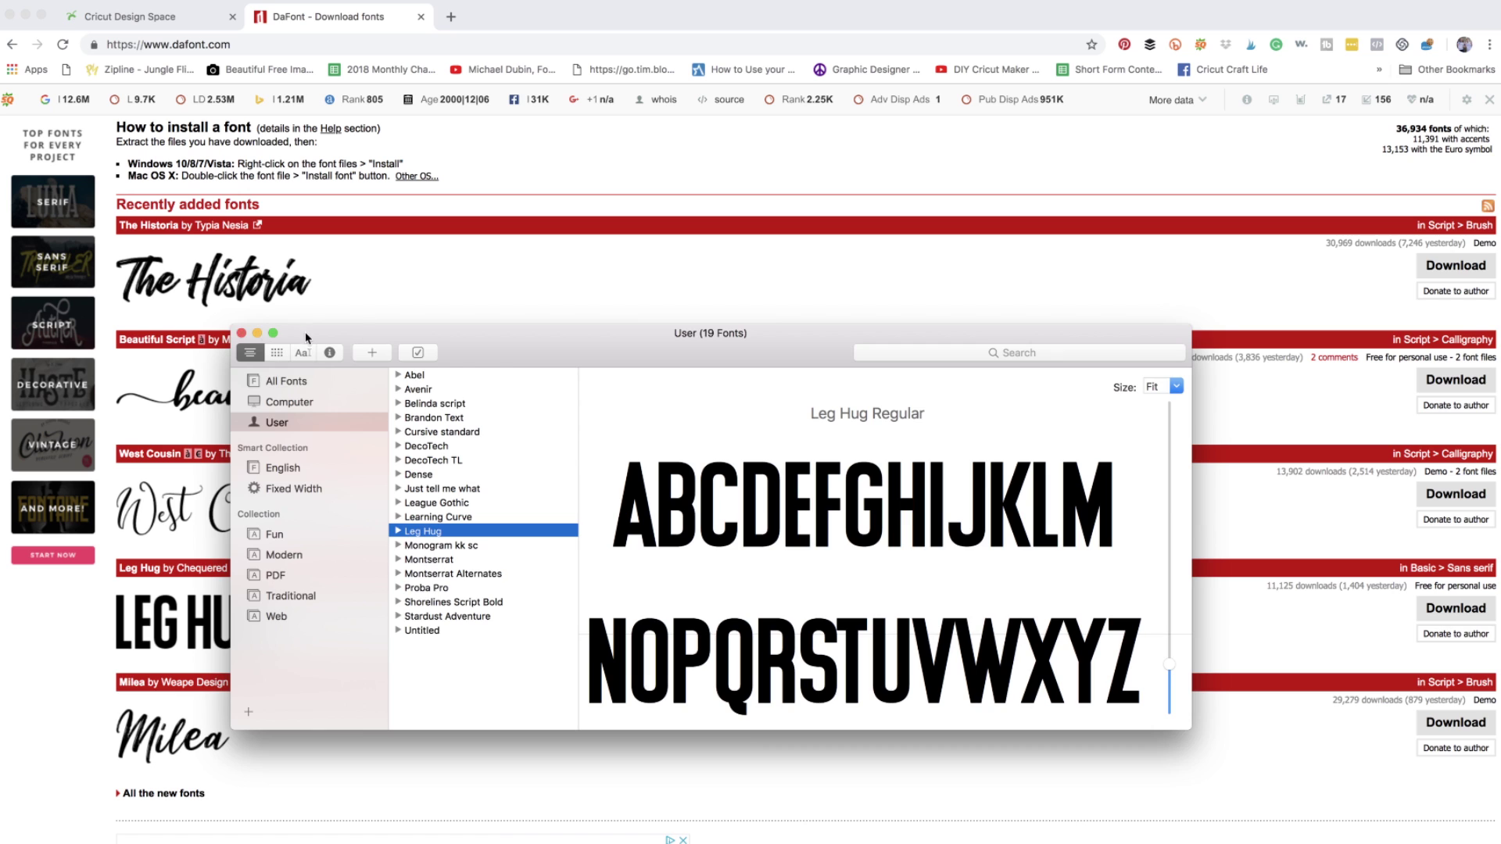
Step: Close the Font Book window and quit Google Chrome, leaving the Design Space page without saving
drag(305, 337, 282, 402)
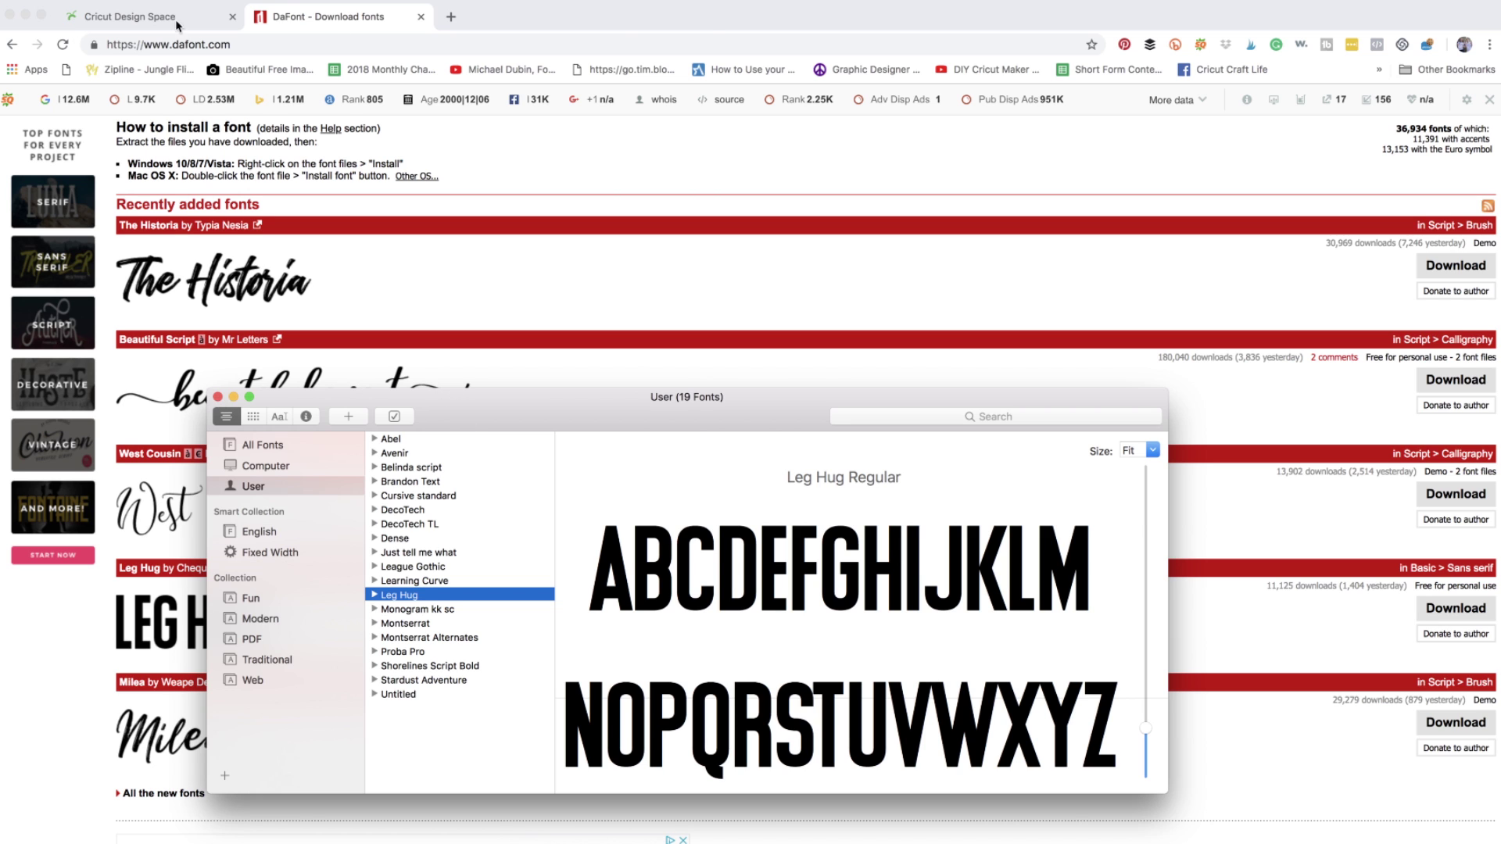
key(super+w)
click(617, 15)
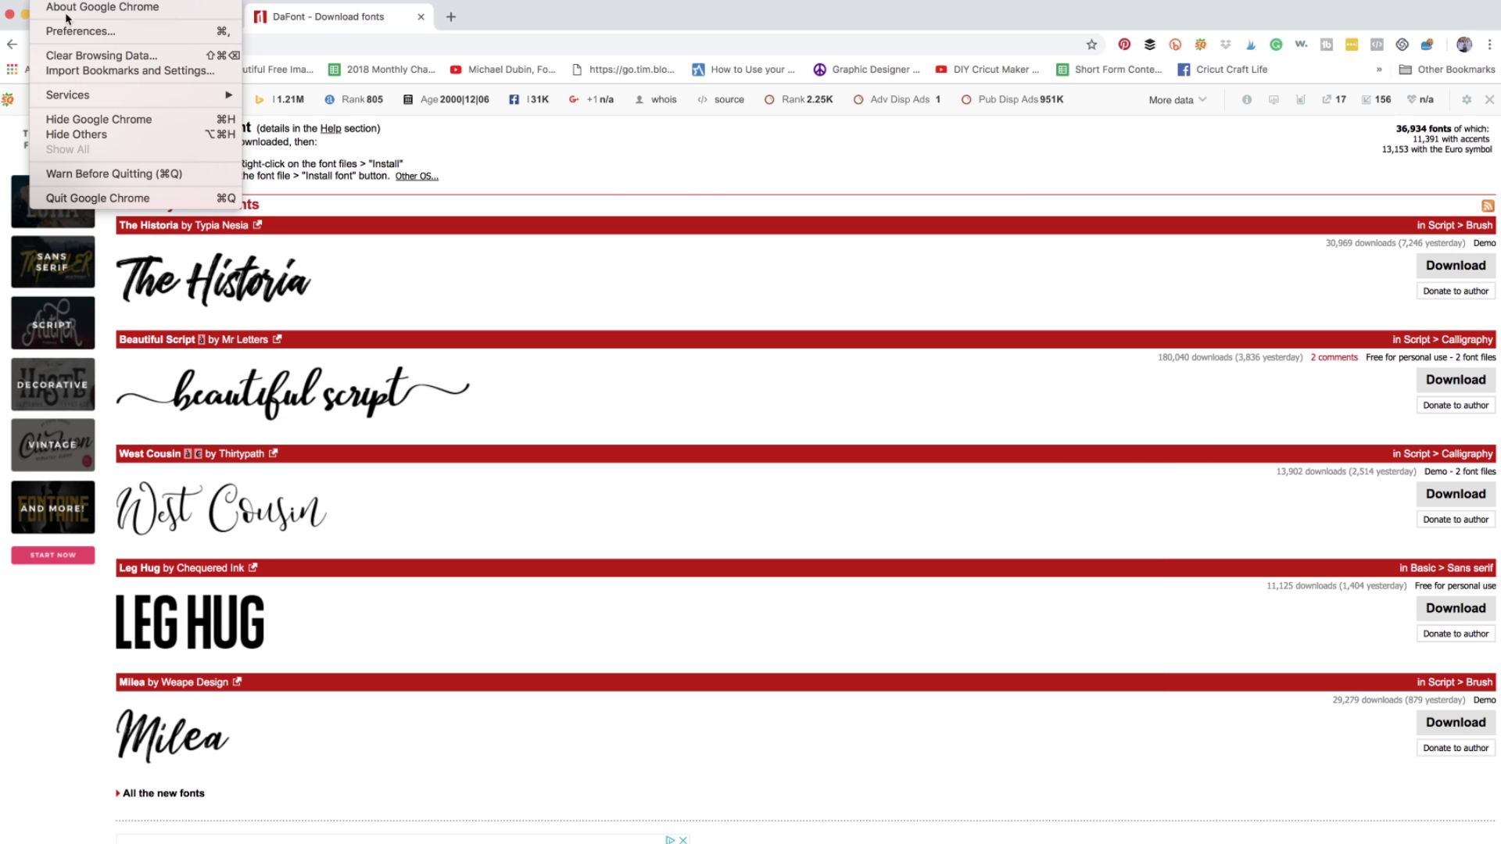
click(116, 202)
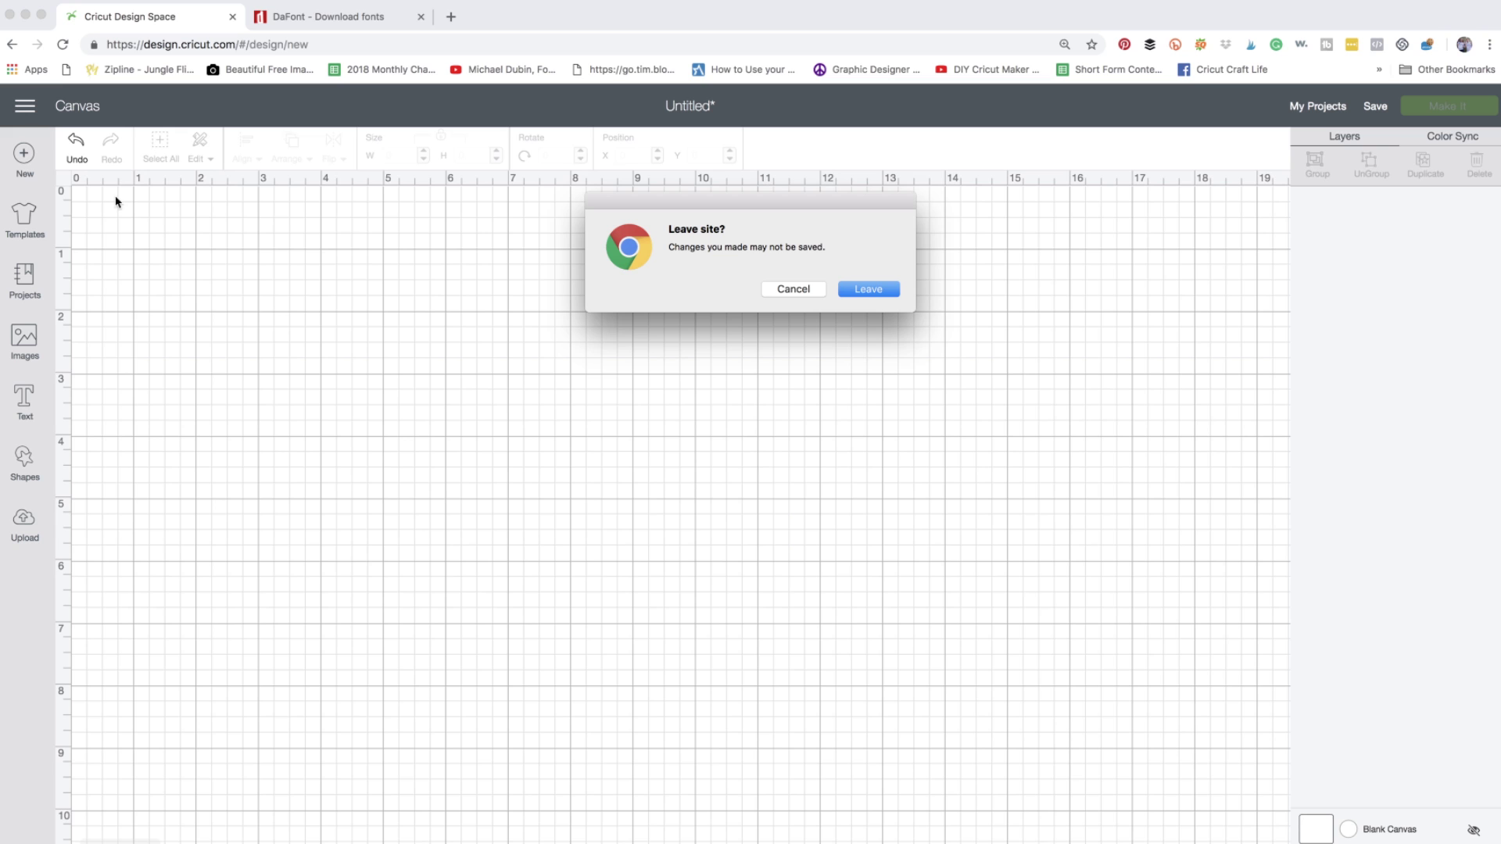
click(886, 288)
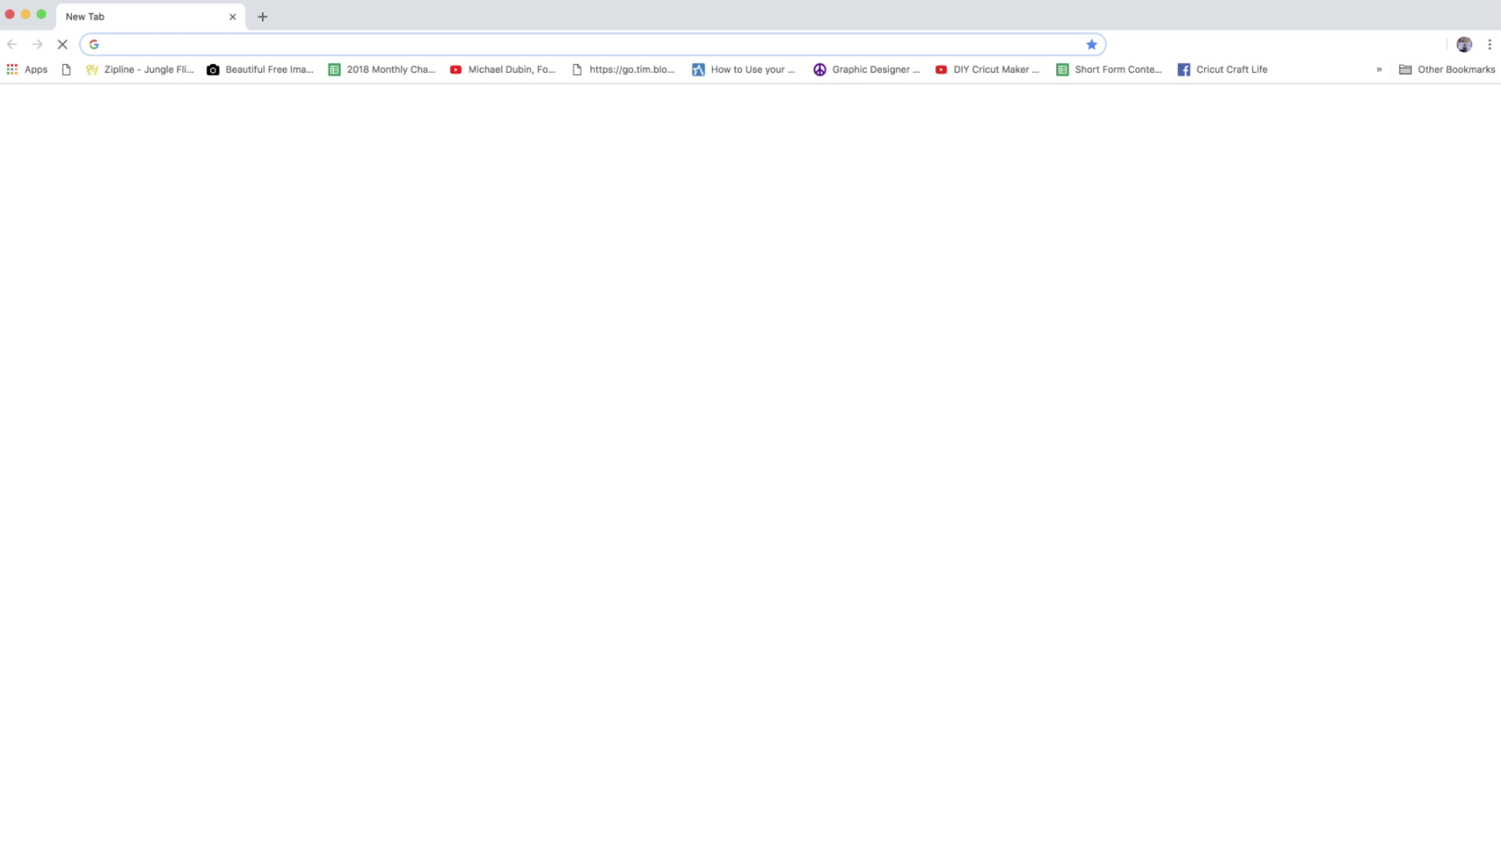
Step: Load design.cricut.com in the reopened browser and start a new project
text(des)
key(Return)
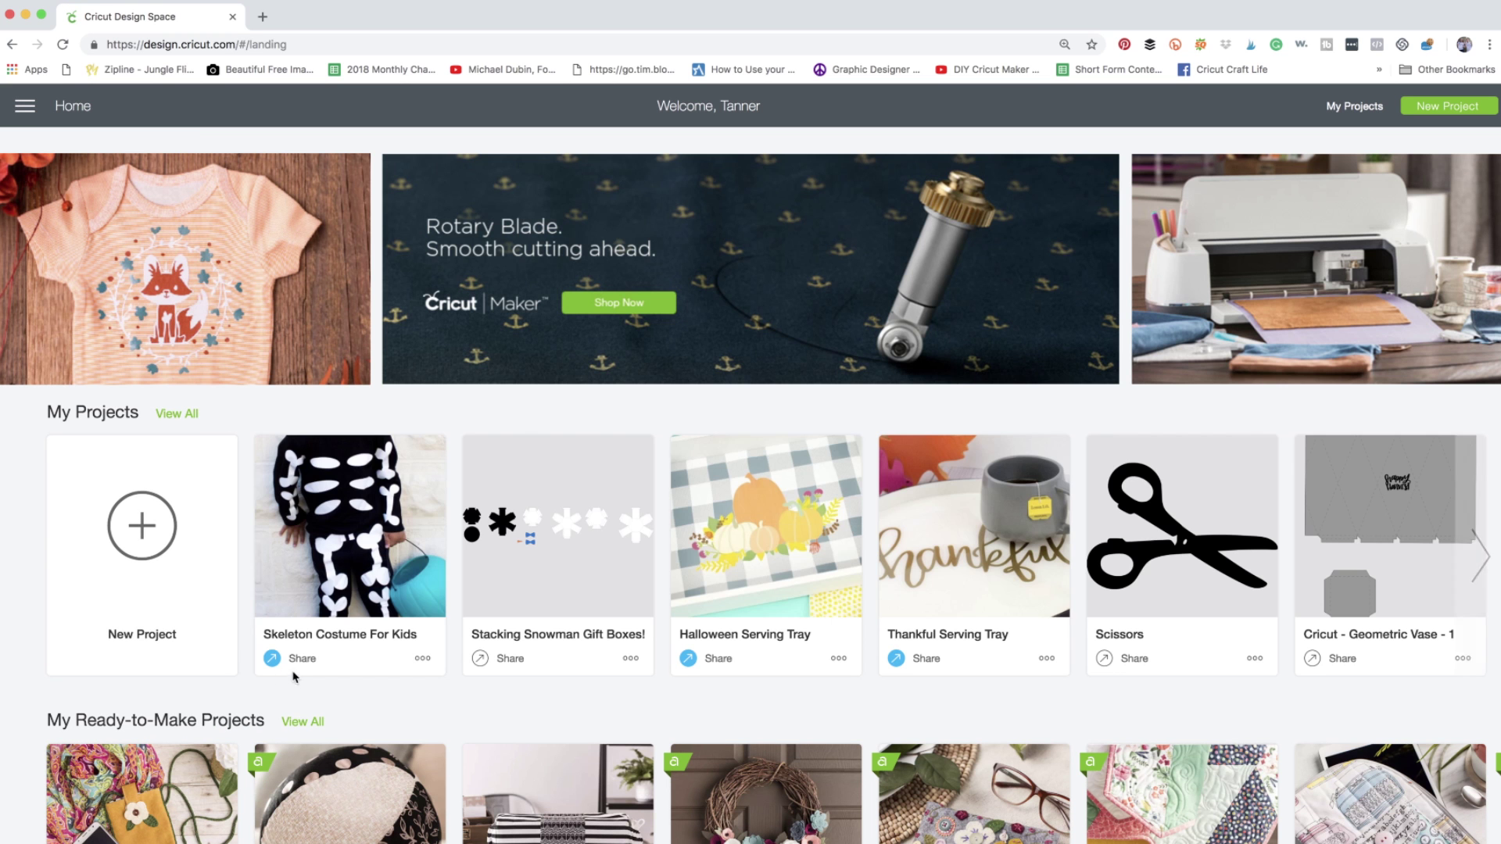
click(157, 532)
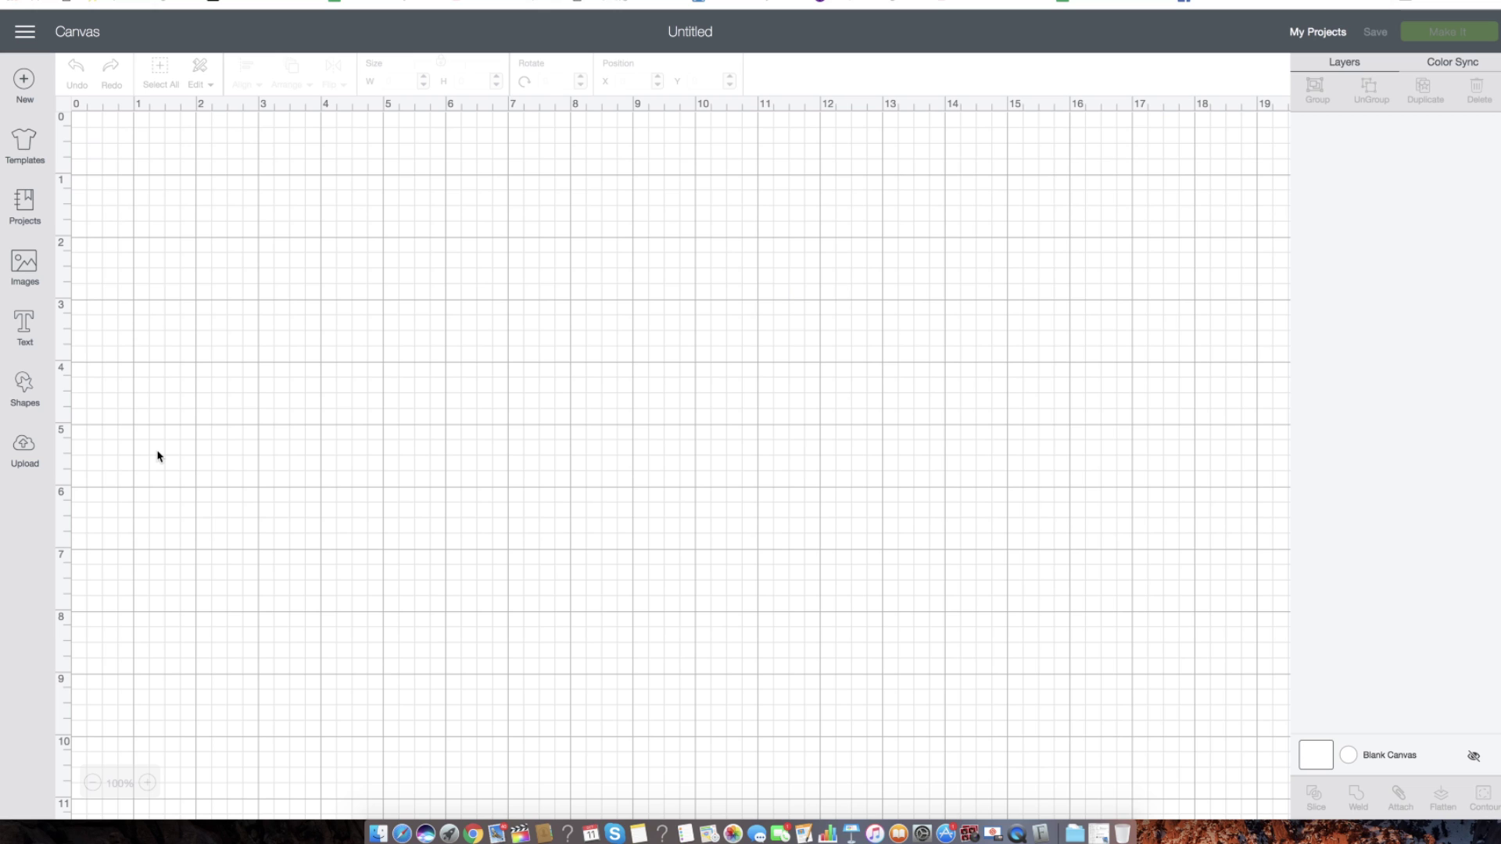
Step: Add the text "HELLO THERE!" to the canvas and move it to about X 3.0, Y 4.7
click(26, 328)
text(HELLO THERE!)
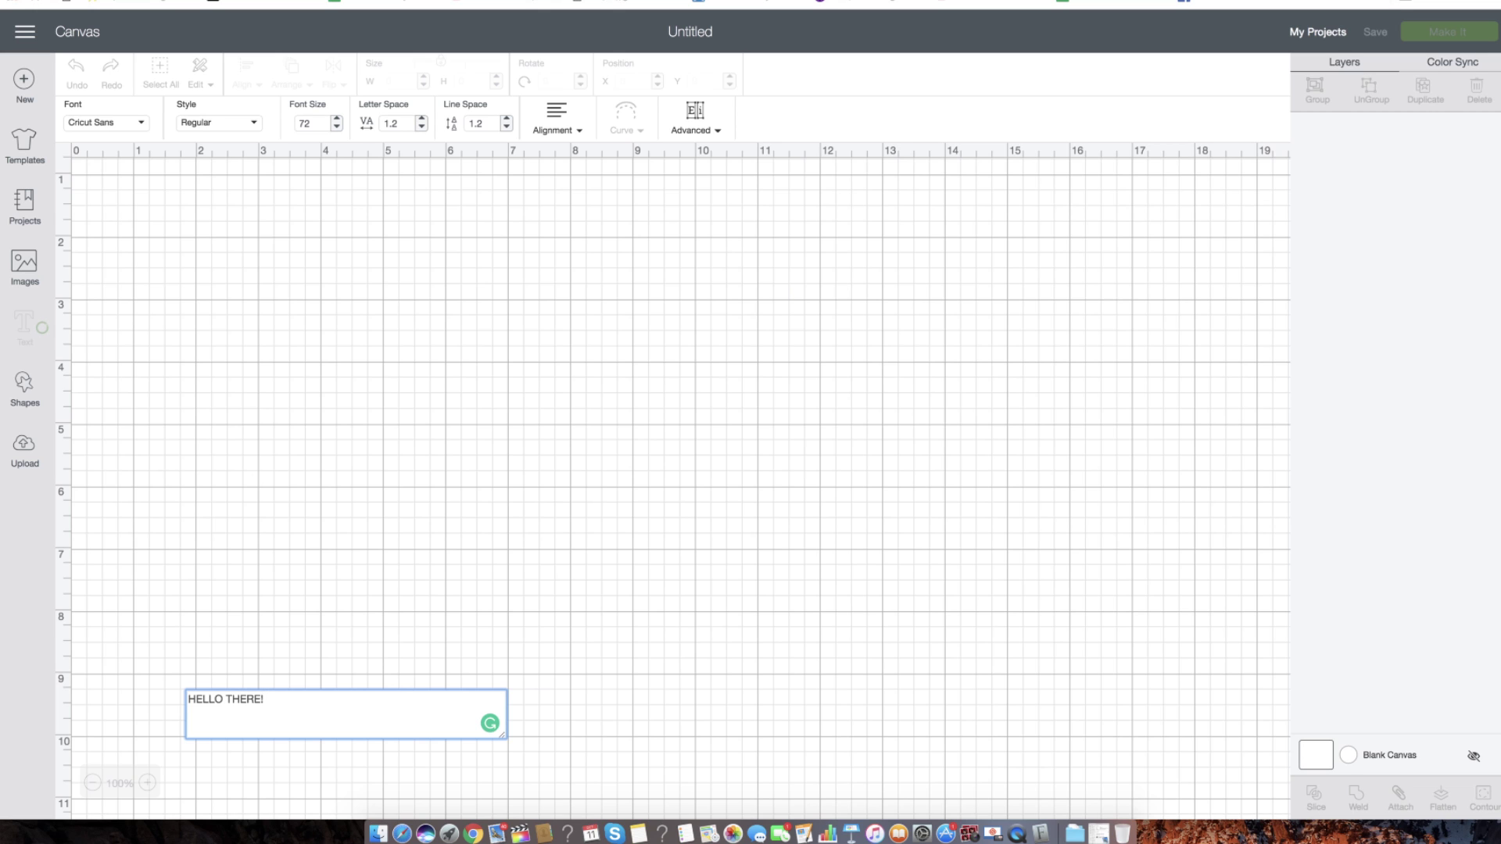
click(507, 549)
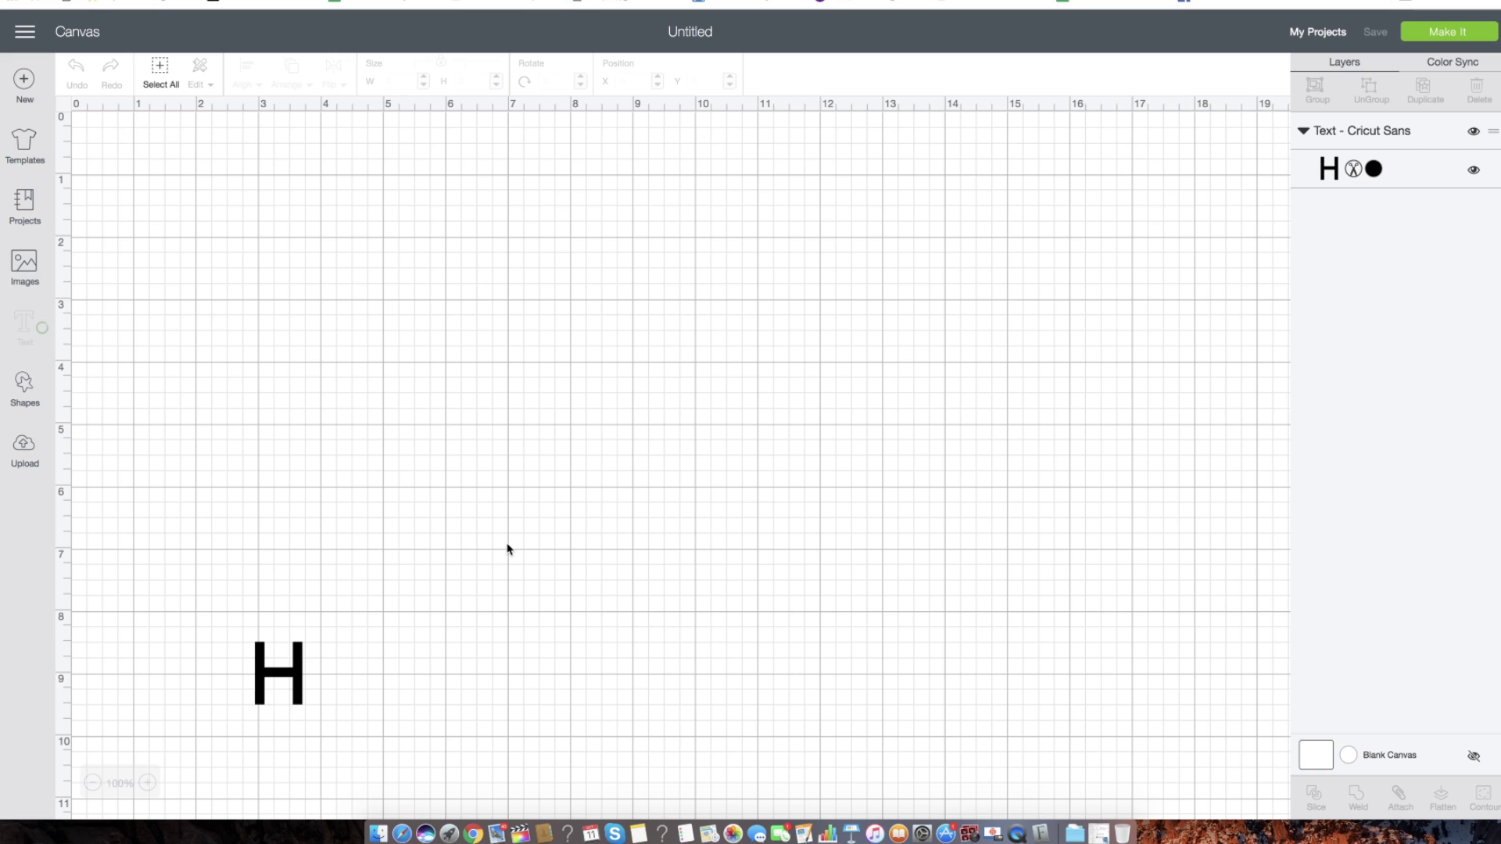
click(291, 671)
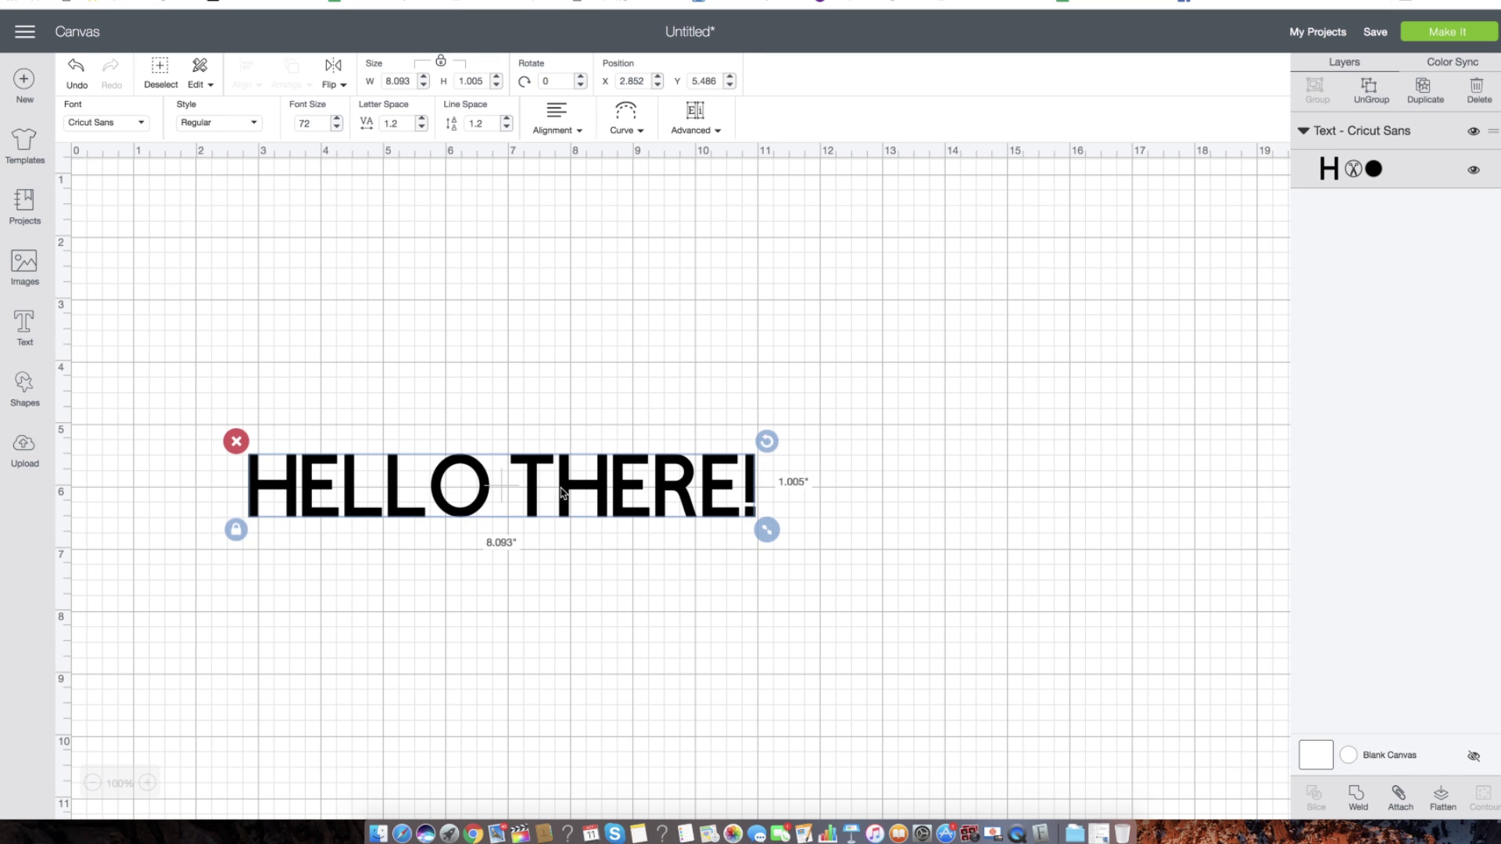
double_click(496, 491)
click(457, 484)
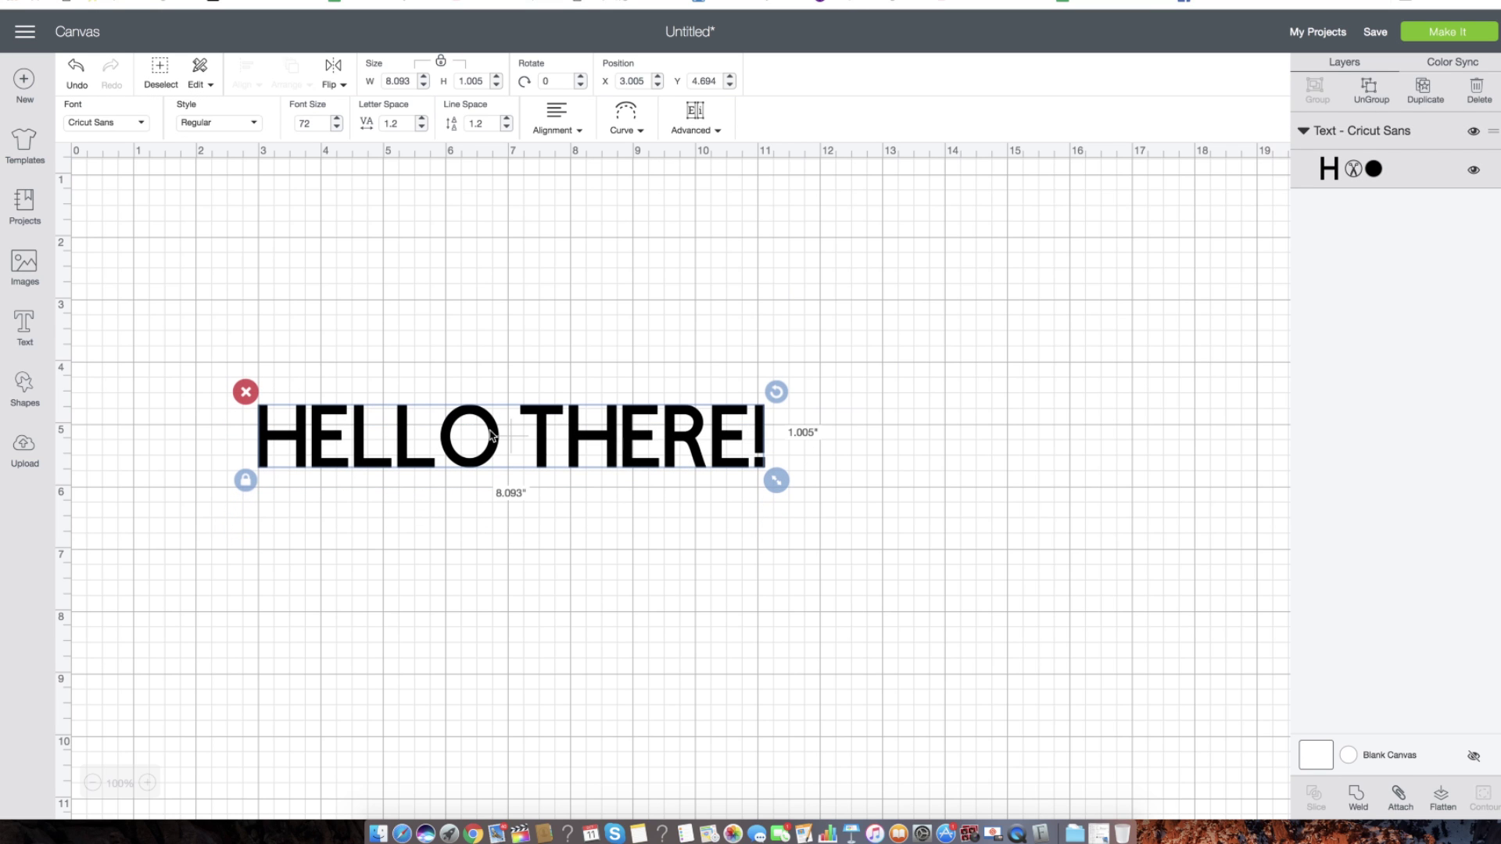
Step: Browse the system and Cricut fonts, search the system fonts for "Leg h" and apply Leg Hug to the HELLO THERE! text
click(142, 129)
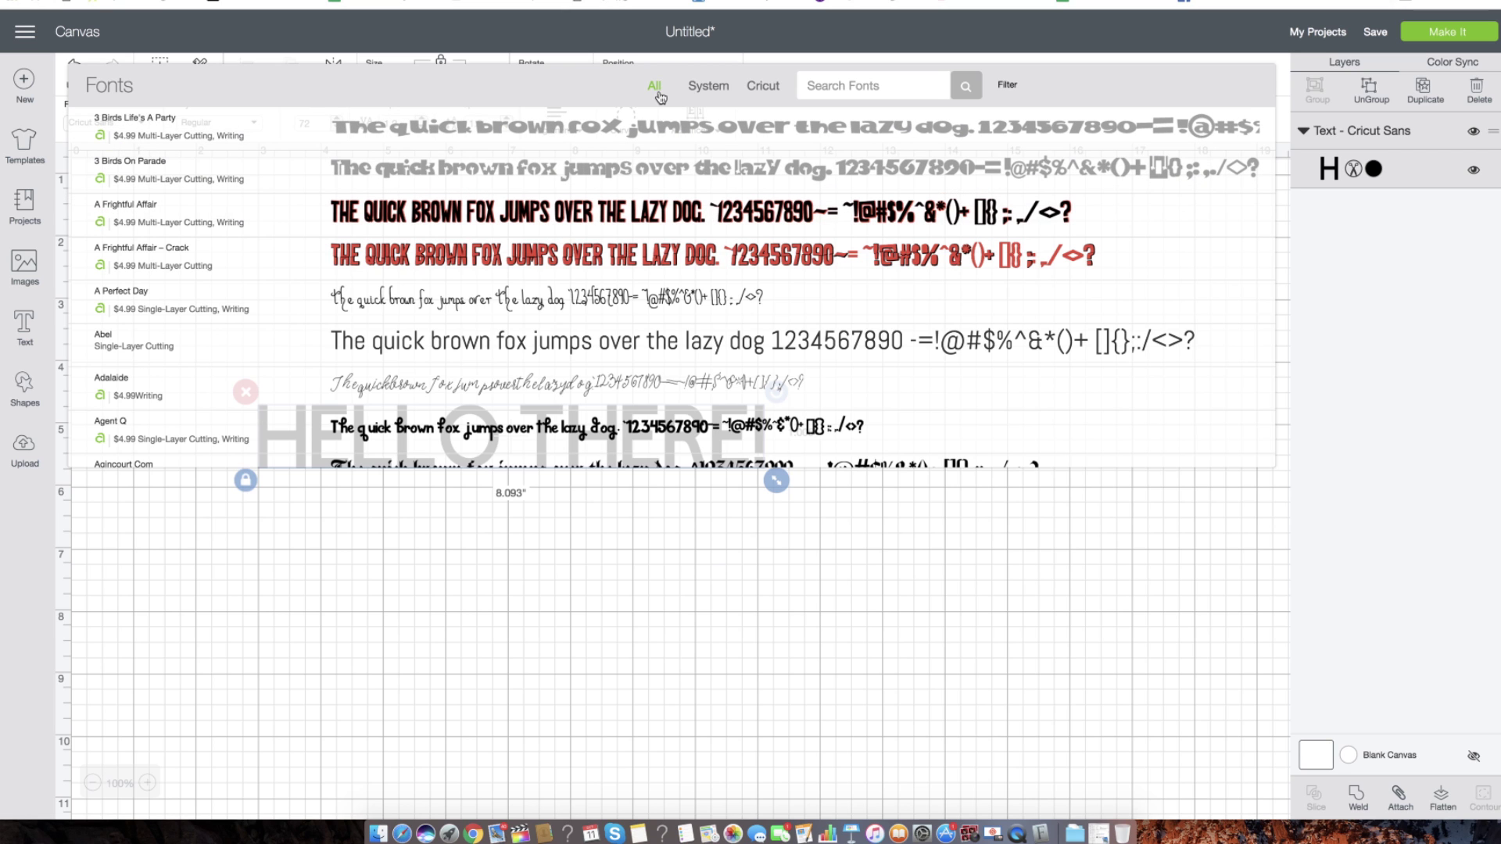
click(716, 94)
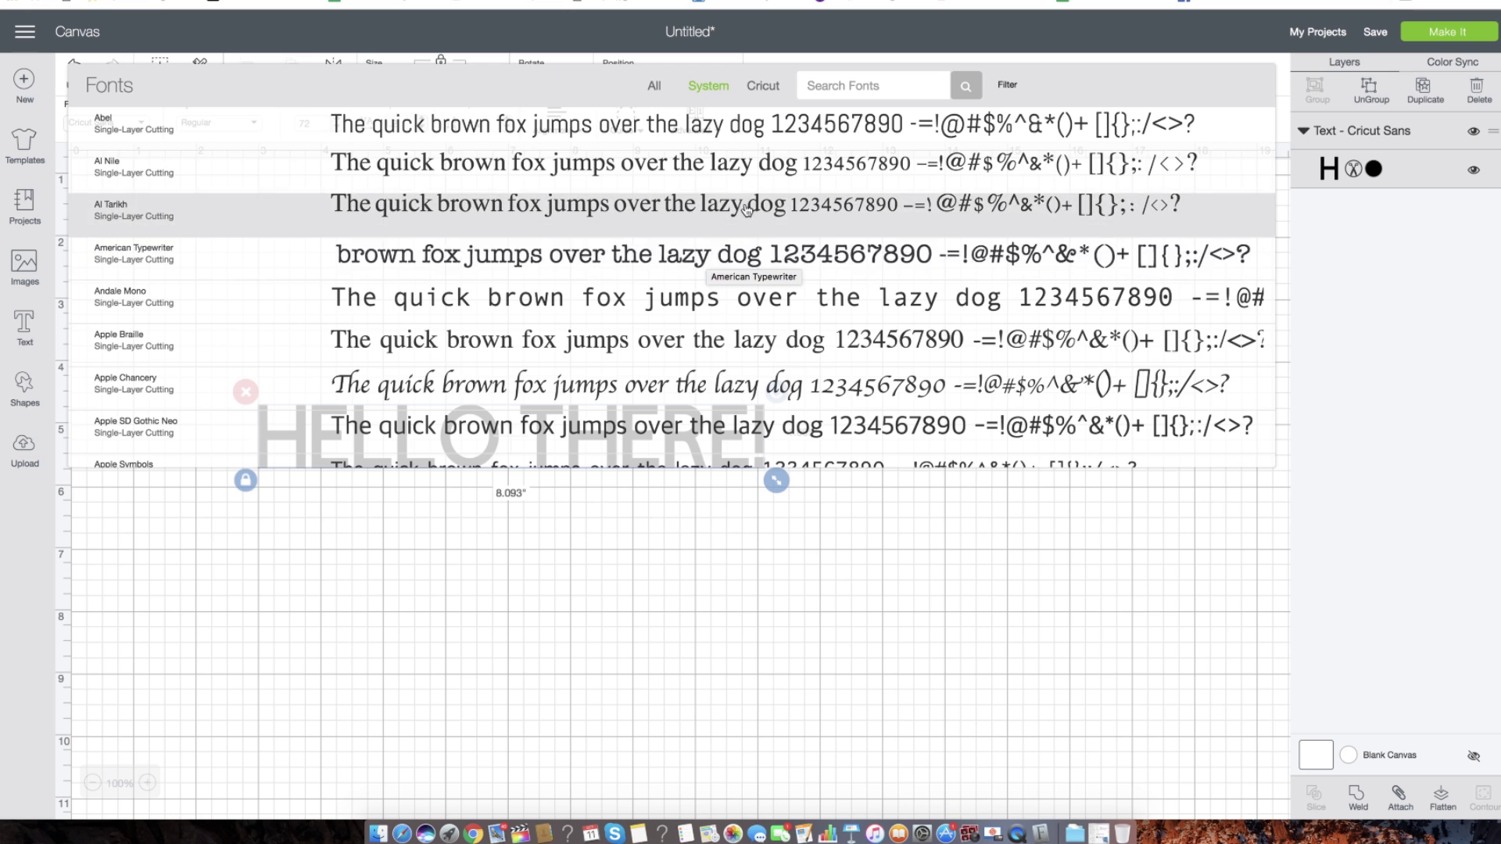
click(771, 92)
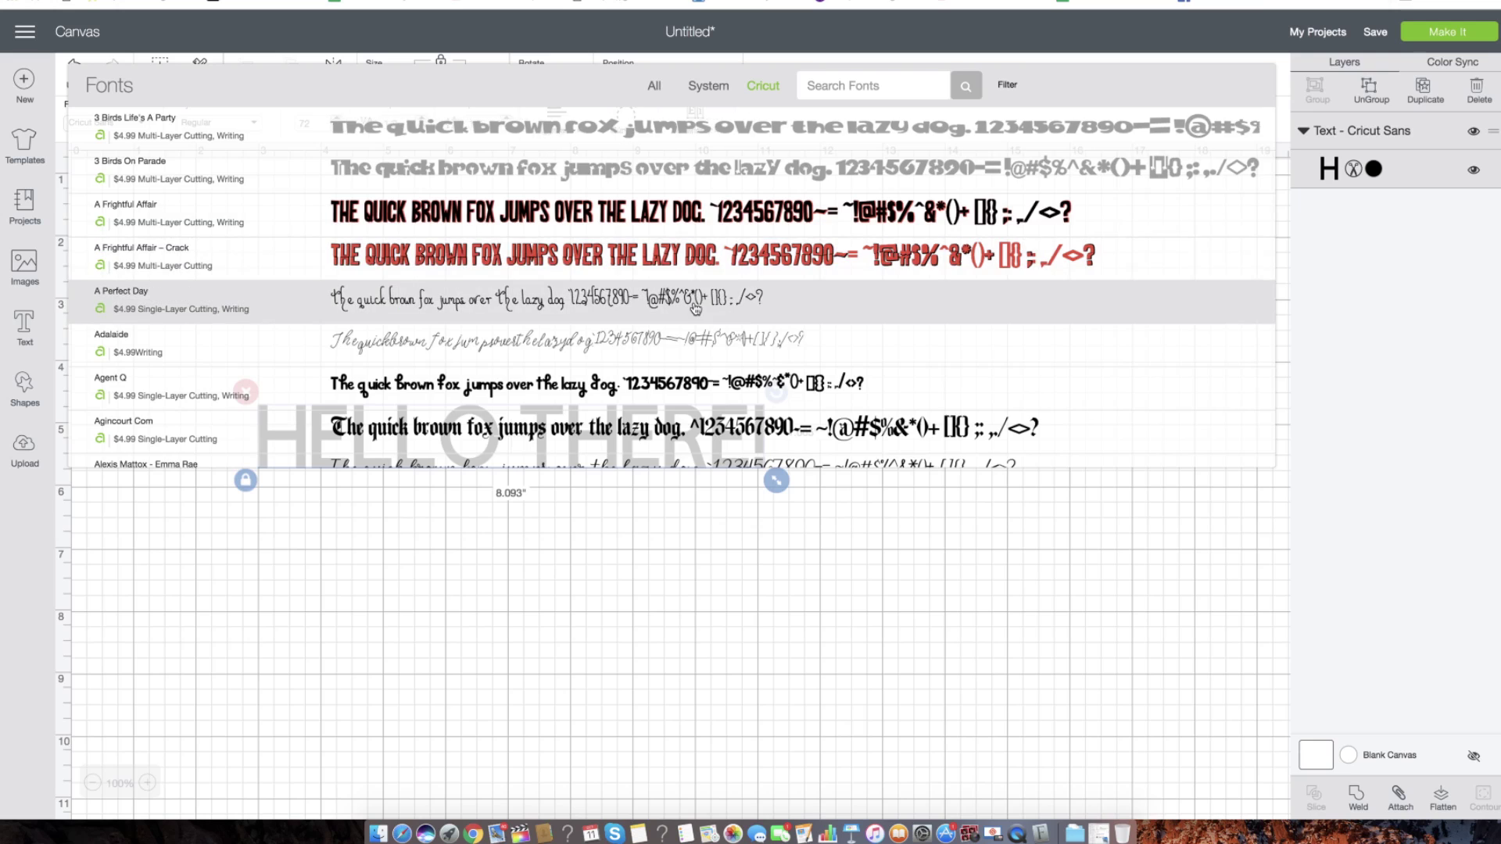
scroll(696, 309, down, 5)
scroll(696, 309, up, 5)
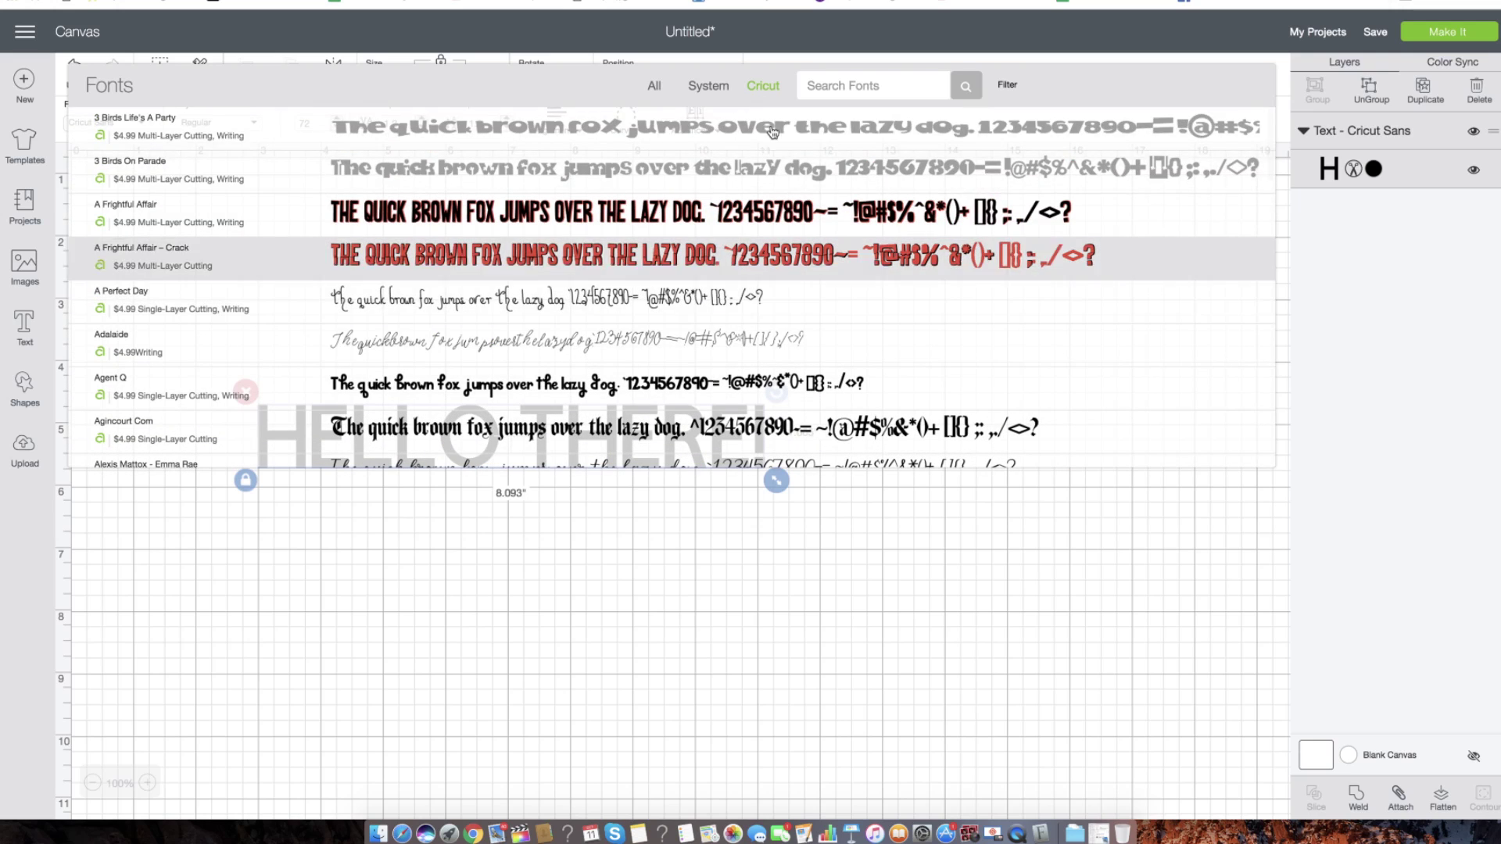
click(710, 89)
click(831, 92)
text(Leg h)
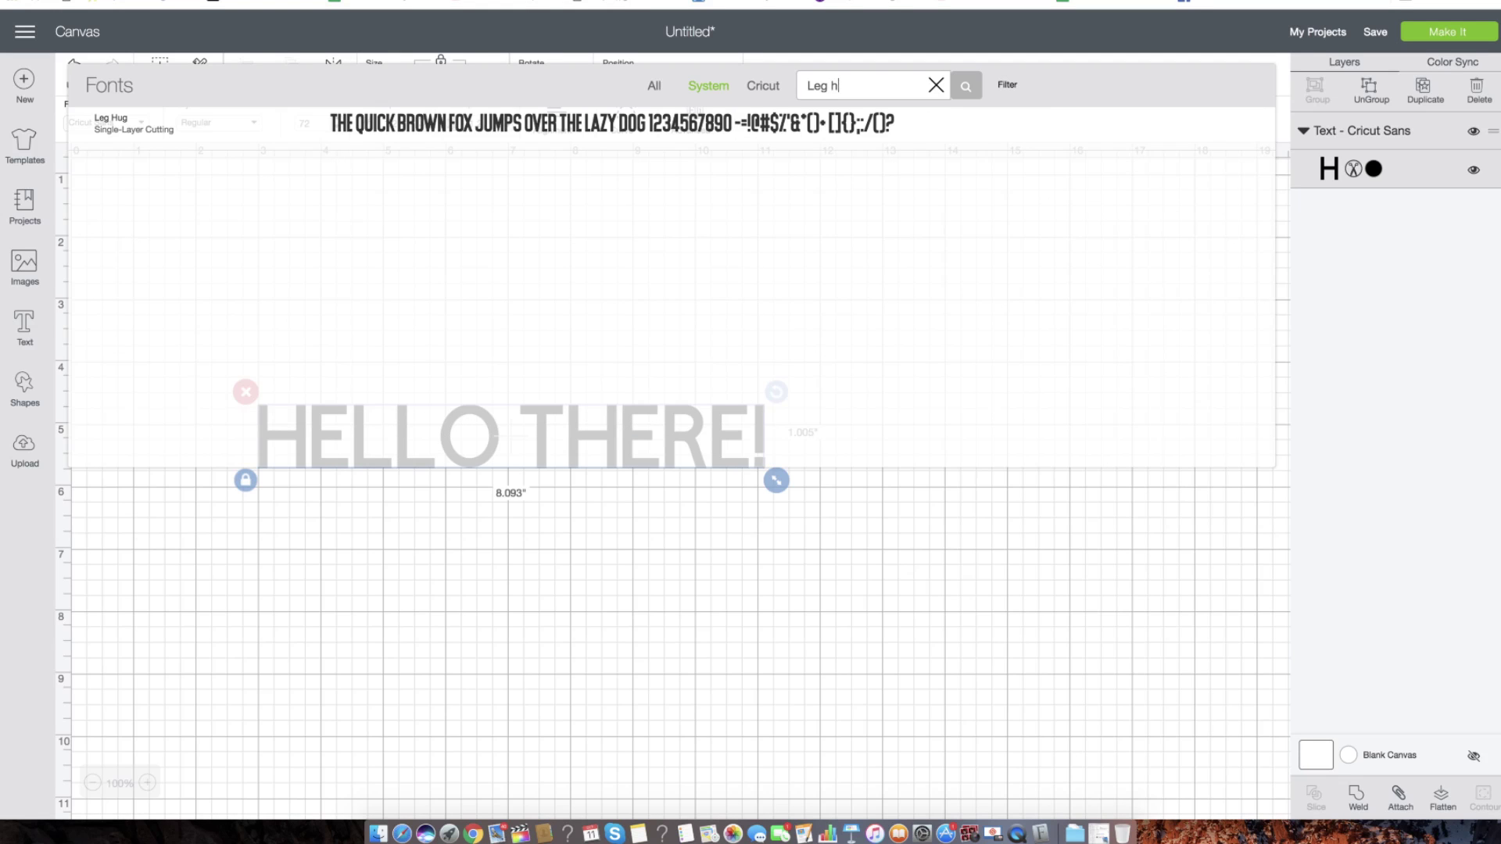
click(508, 136)
Step: Move the HELLO THERE! text towards the canvas's upper left and enlarge it to about 16.4" wide by 2.4" high
drag(388, 436, 309, 246)
drag(401, 426, 336, 299)
drag(431, 432, 354, 279)
drag(491, 307, 1218, 651)
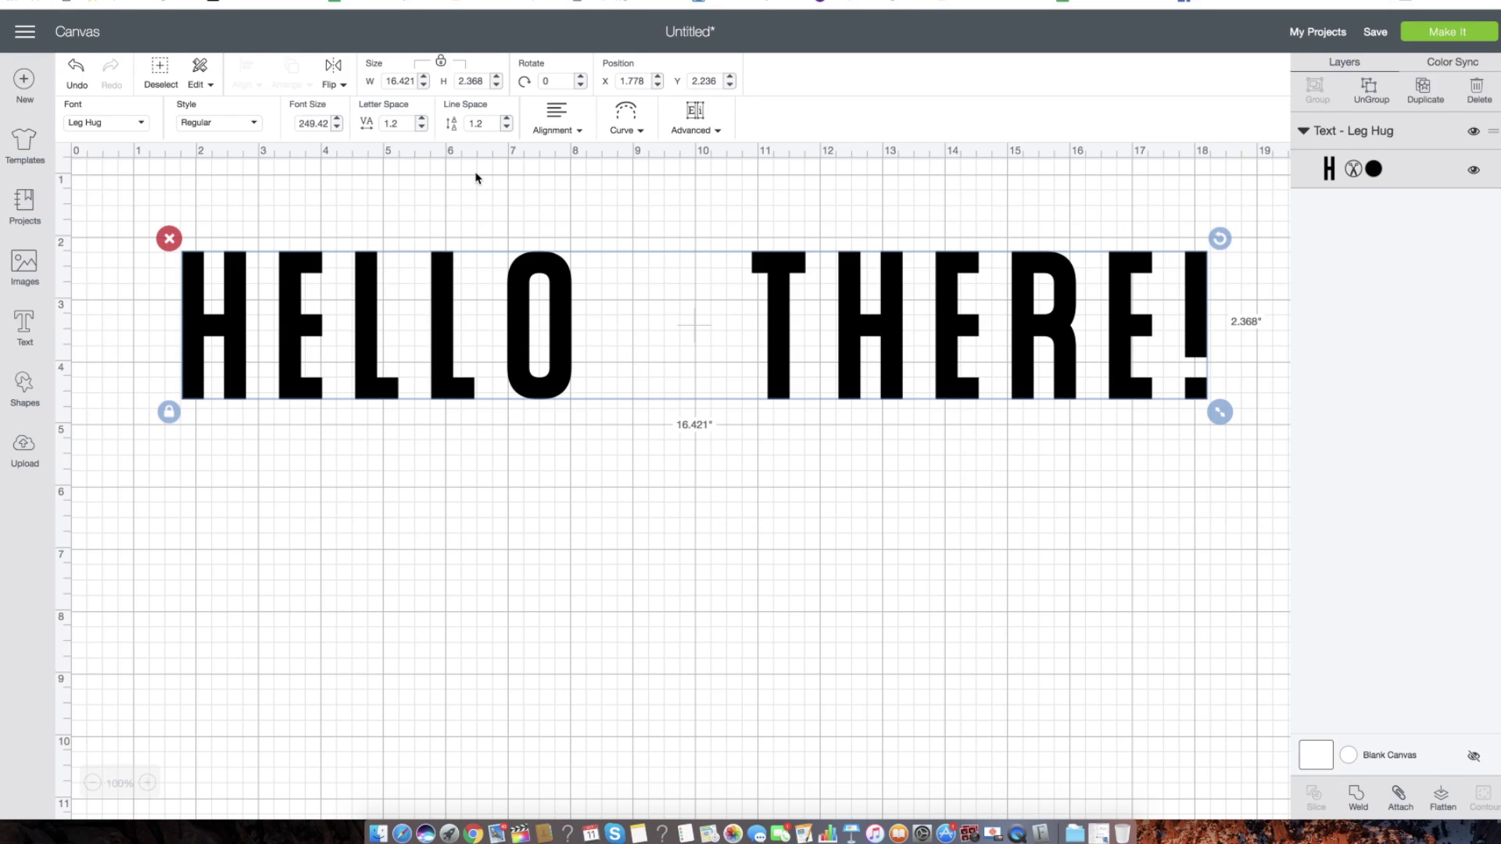
Step: Reduce the letter spacing of the HELLO THERE! text to about 0.4
click(422, 128)
click(422, 128)
click(423, 127)
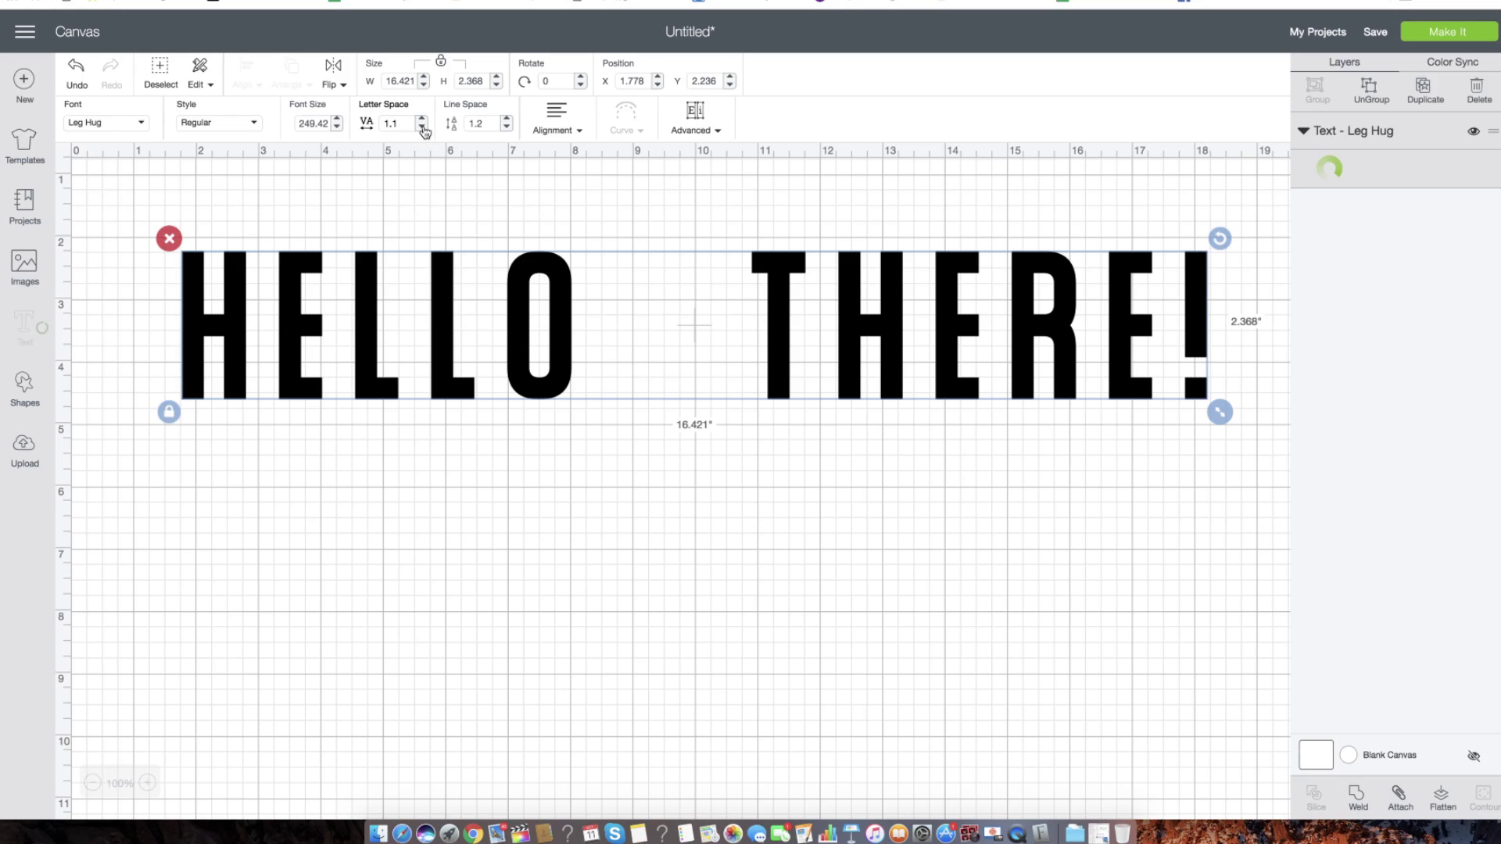
click(422, 127)
click(422, 128)
click(422, 127)
click(422, 128)
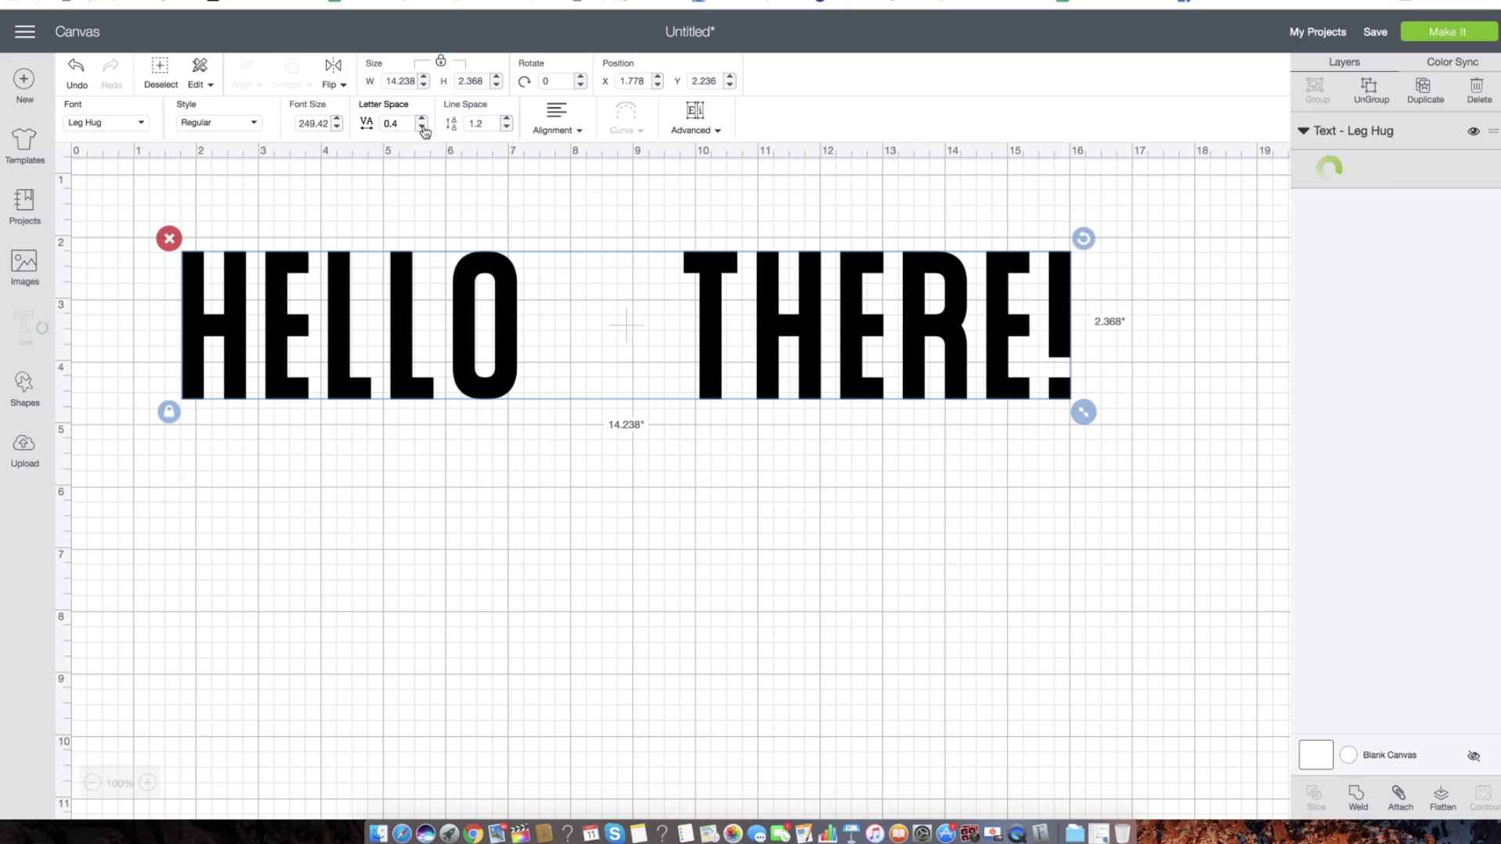
click(422, 127)
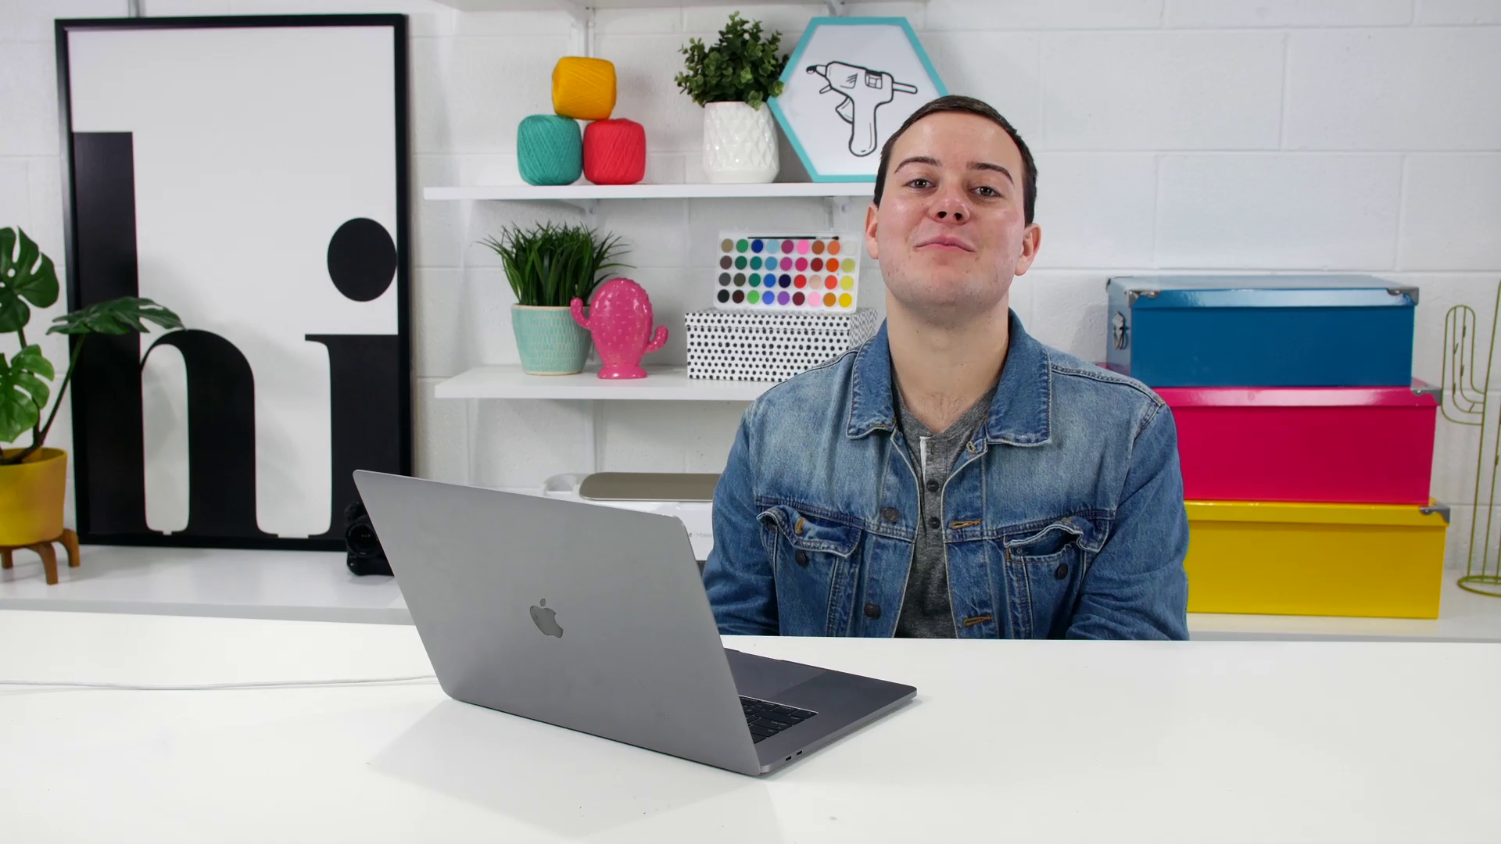